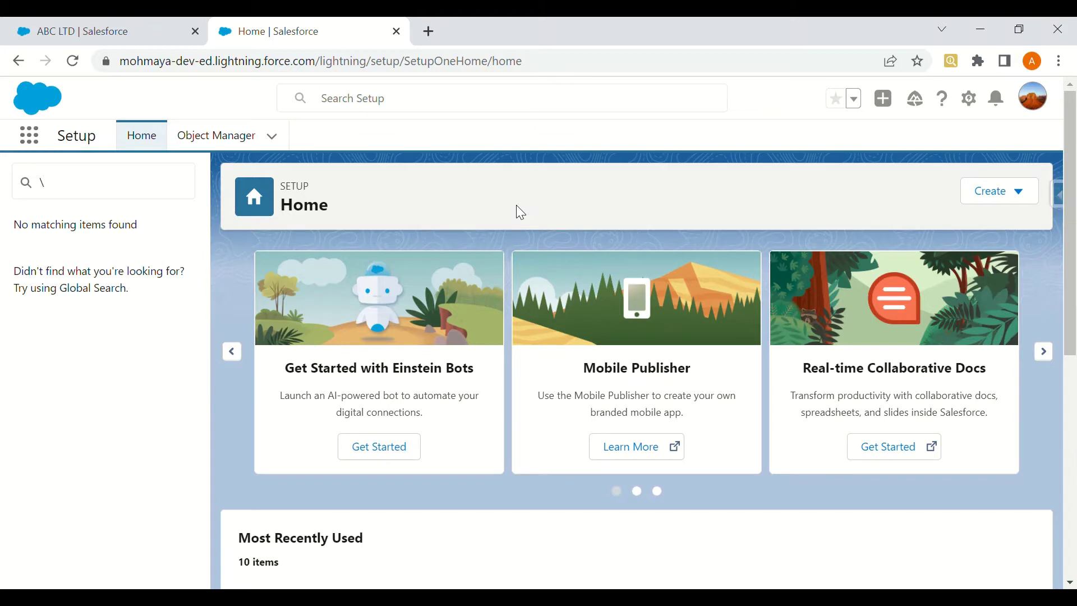
# - Search Setup for "custom per" and open the Custom Permissions page
pyautogui.click(108, 193)
pyautogui.press('BackSpace')
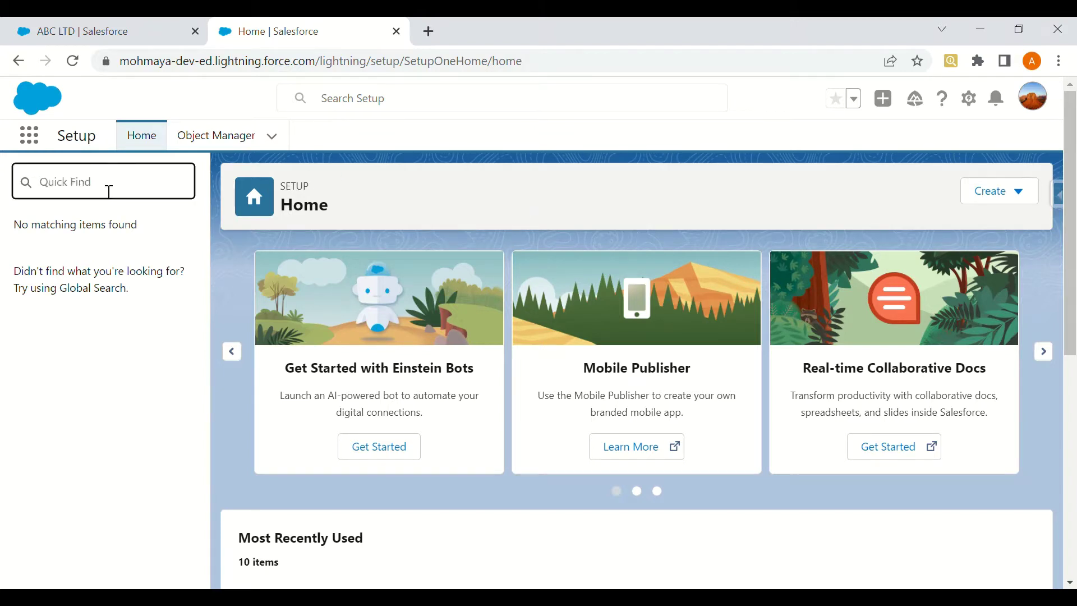
pyautogui.write('custom')
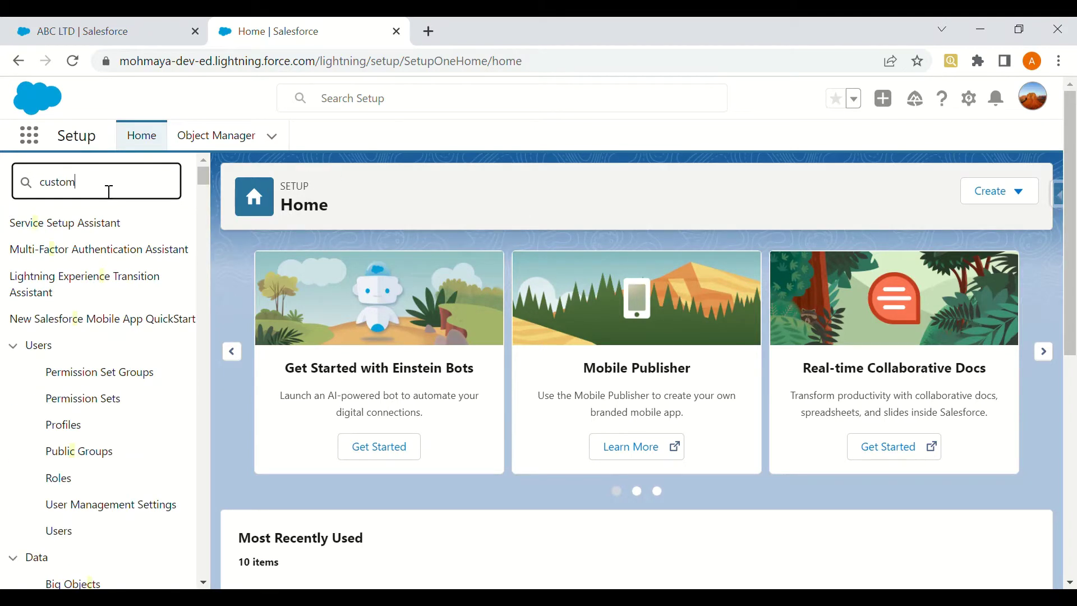
pyautogui.write(' per')
pyautogui.click(100, 258)
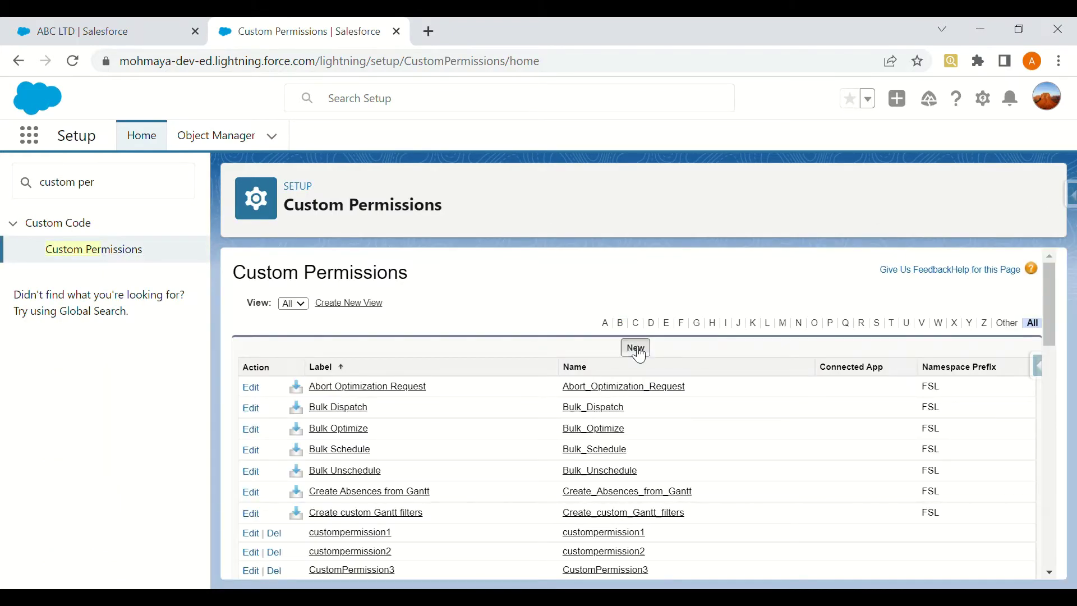
# - Create and save a new custom permission with label and name abc, leaving the connected app empty
pyautogui.click(636, 349)
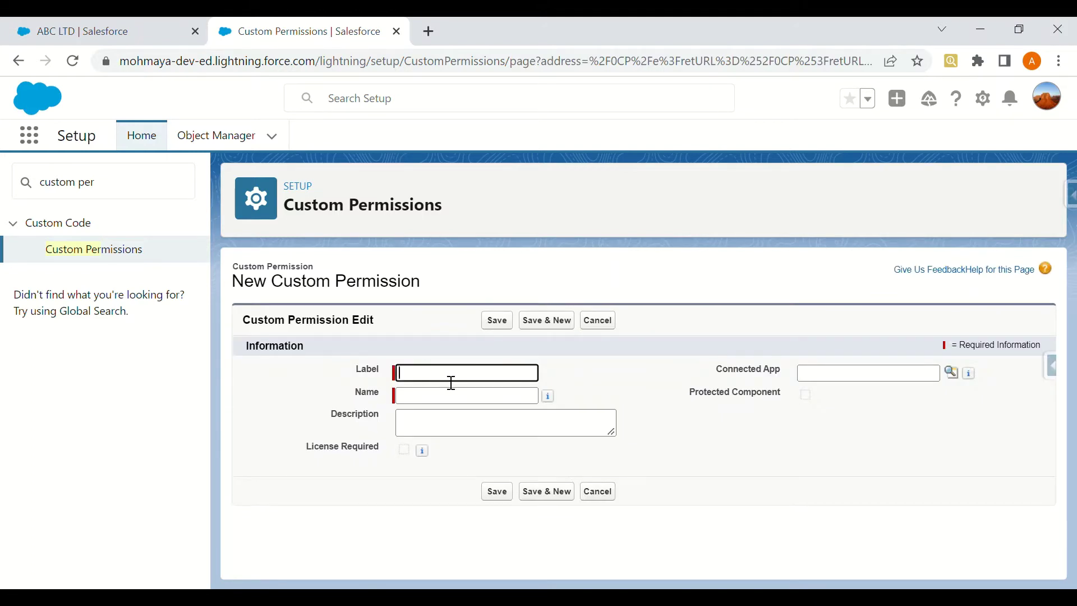
pyautogui.write('abc')
pyautogui.click(447, 350)
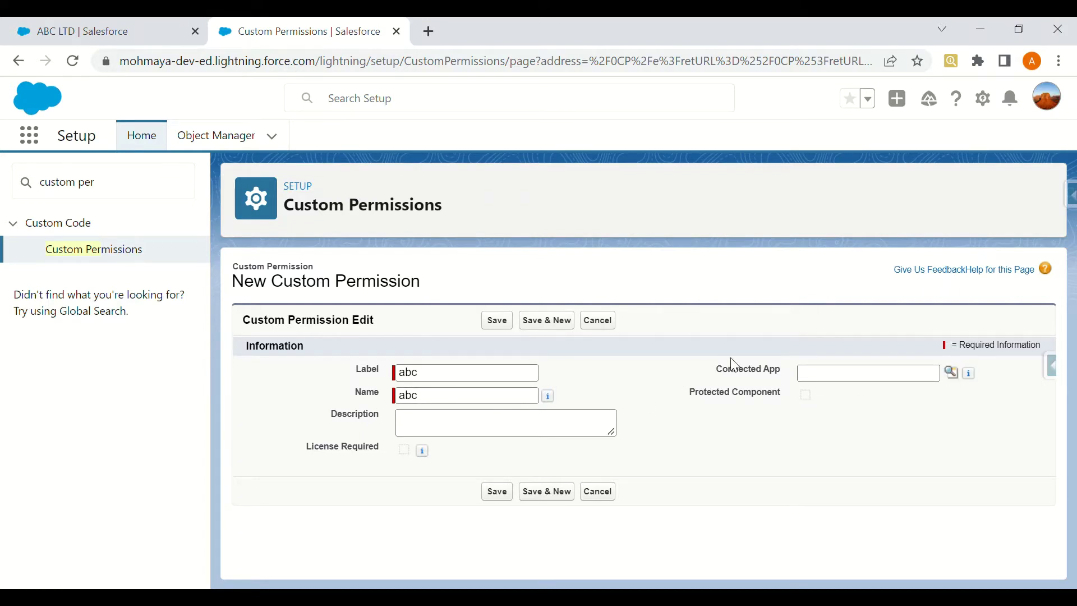
pyautogui.click(959, 382)
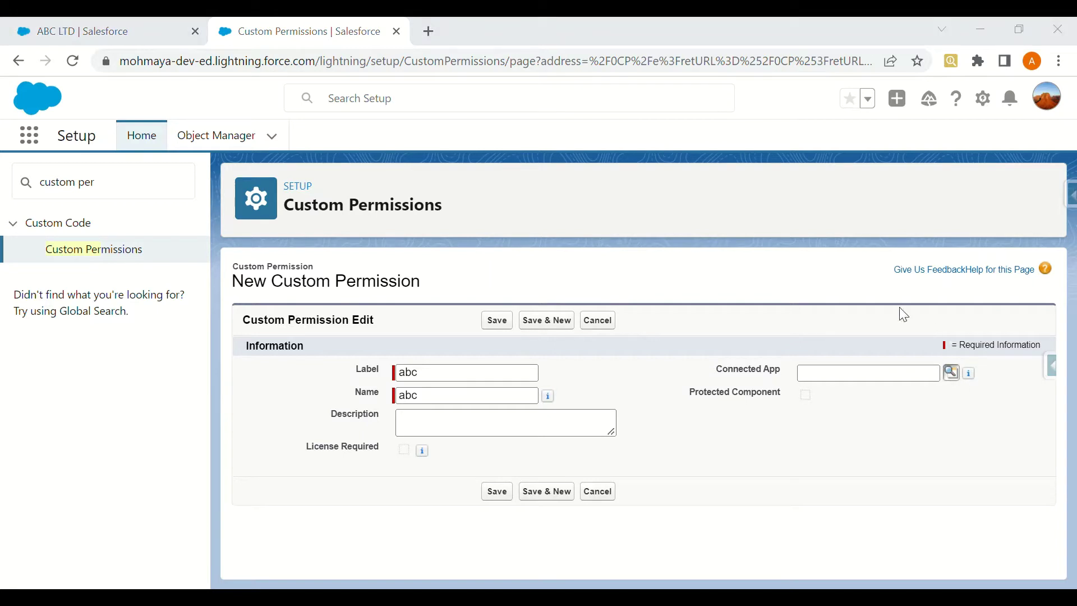
pyautogui.click(1054, 145)
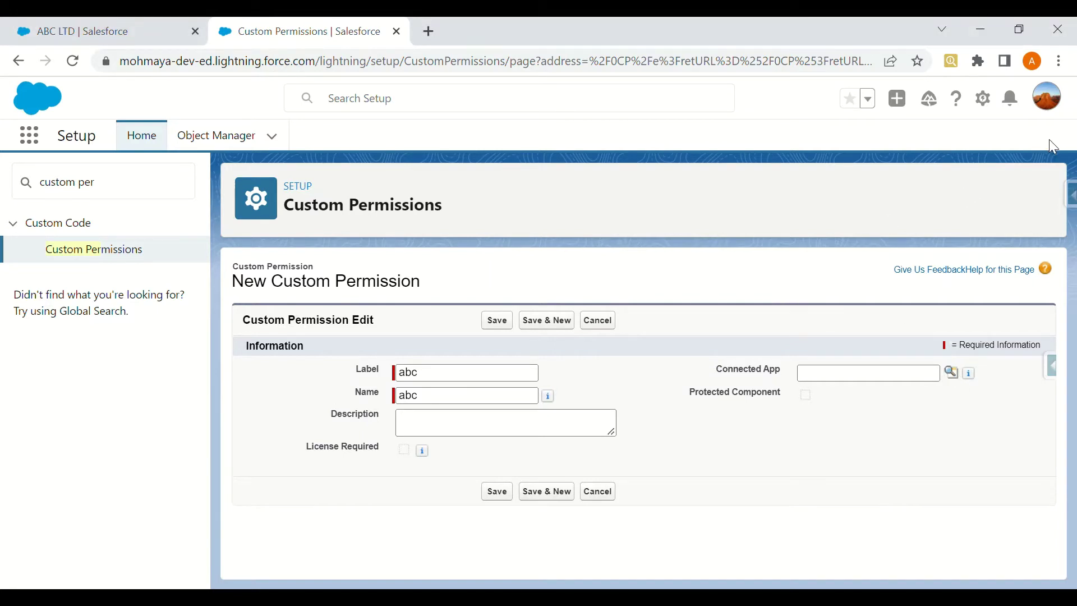
pyautogui.click(498, 322)
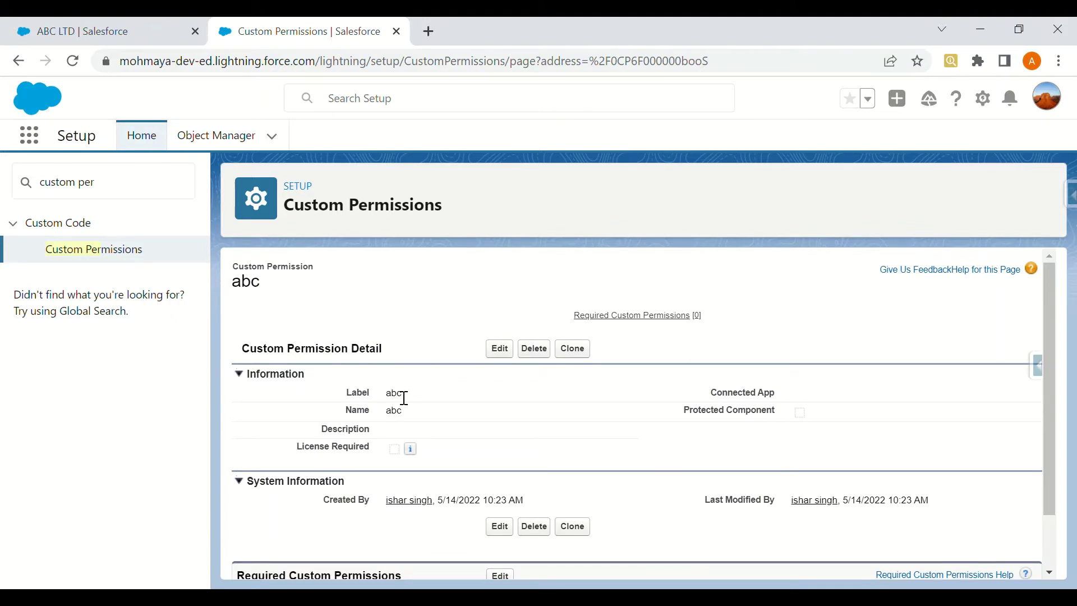
pyautogui.moveTo(398, 395); pyautogui.dragTo(405, 394)
# - Search Setup for "permission set" and open the Permission Sets page
pyautogui.click(124, 197)
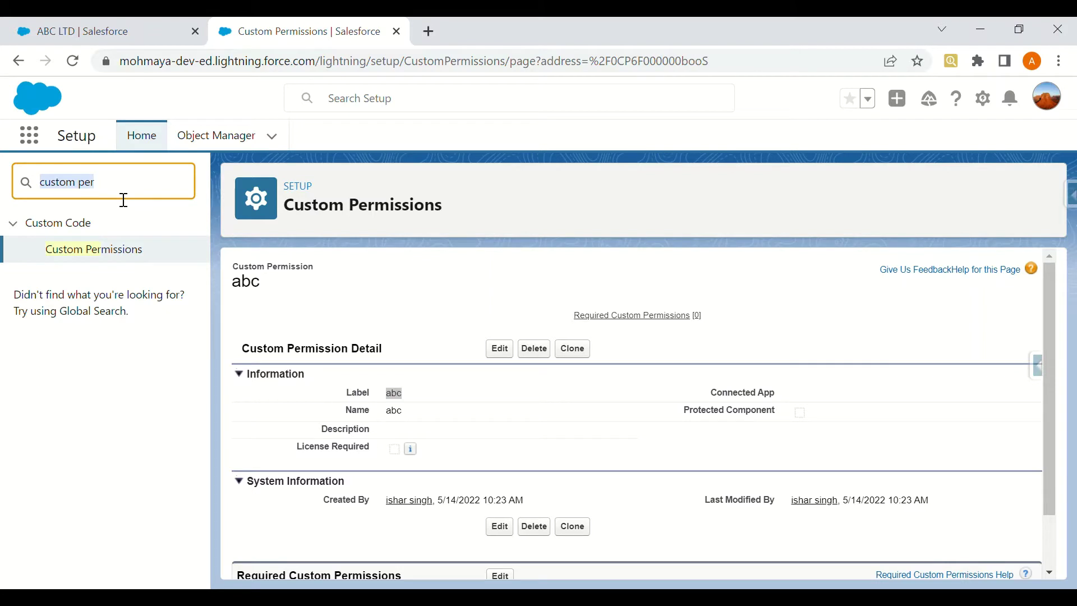
pyautogui.press('BackSpace')
pyautogui.write('perm')
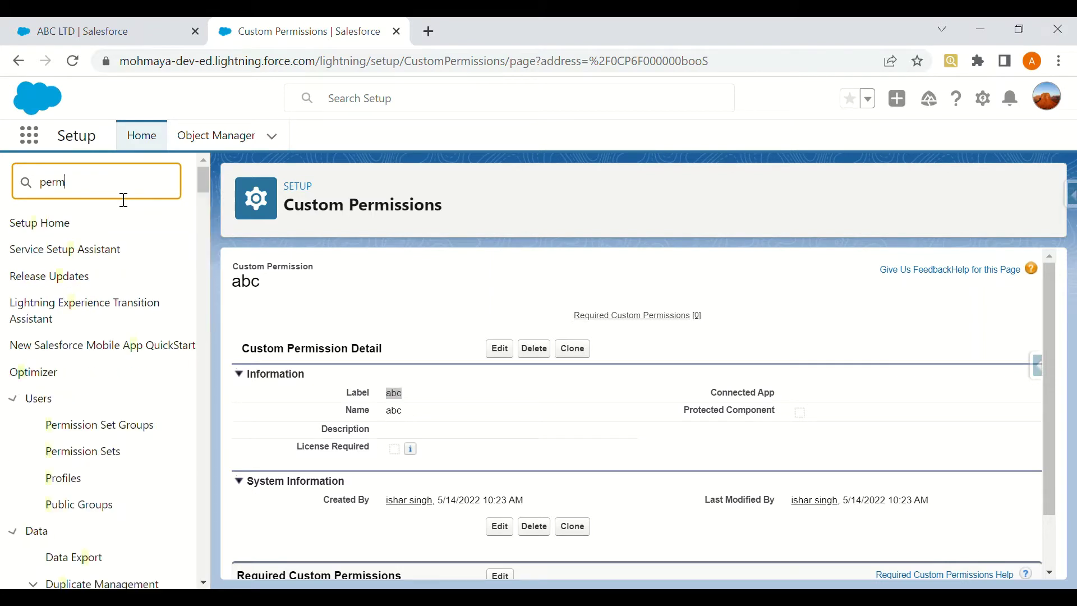
pyautogui.write('ission set')
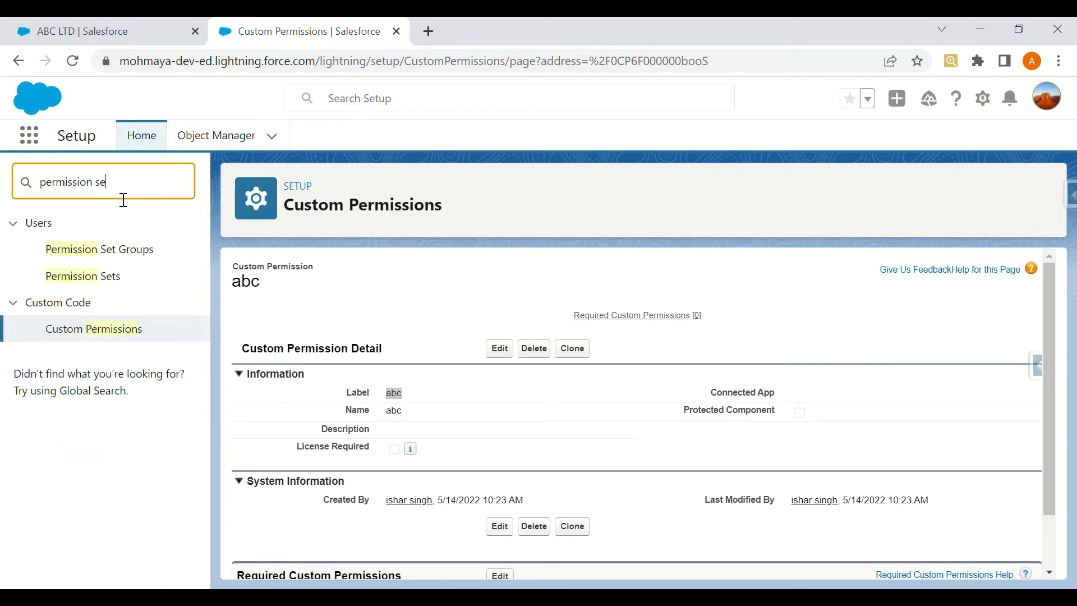
pyautogui.click(72, 283)
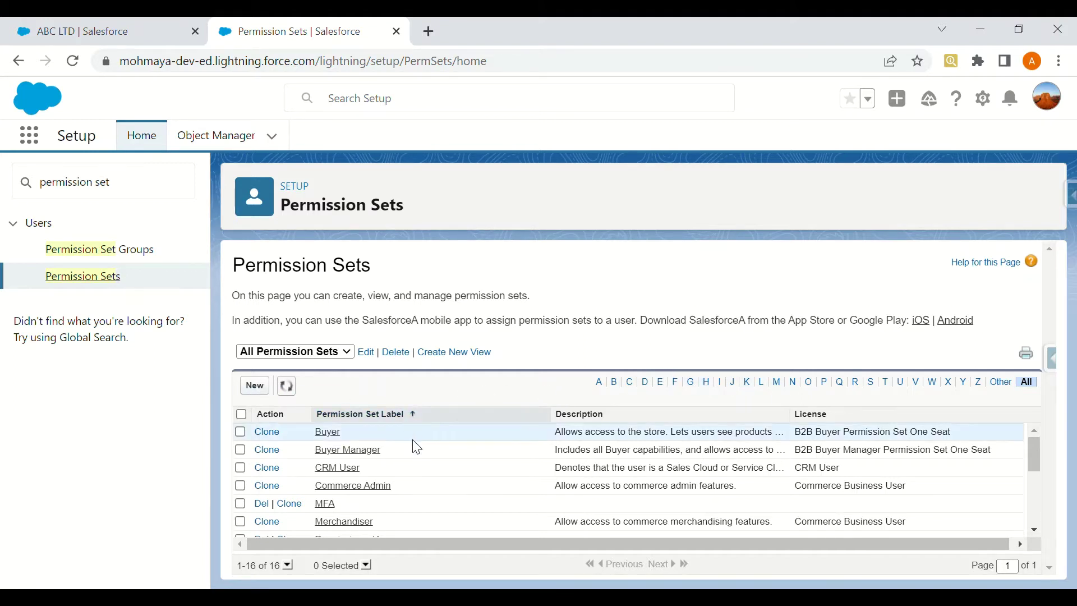
# - Filter the permission sets by the letter P and open Permissionset1
pyautogui.scroll(-3, 413, 446)
pyautogui.click(825, 383)
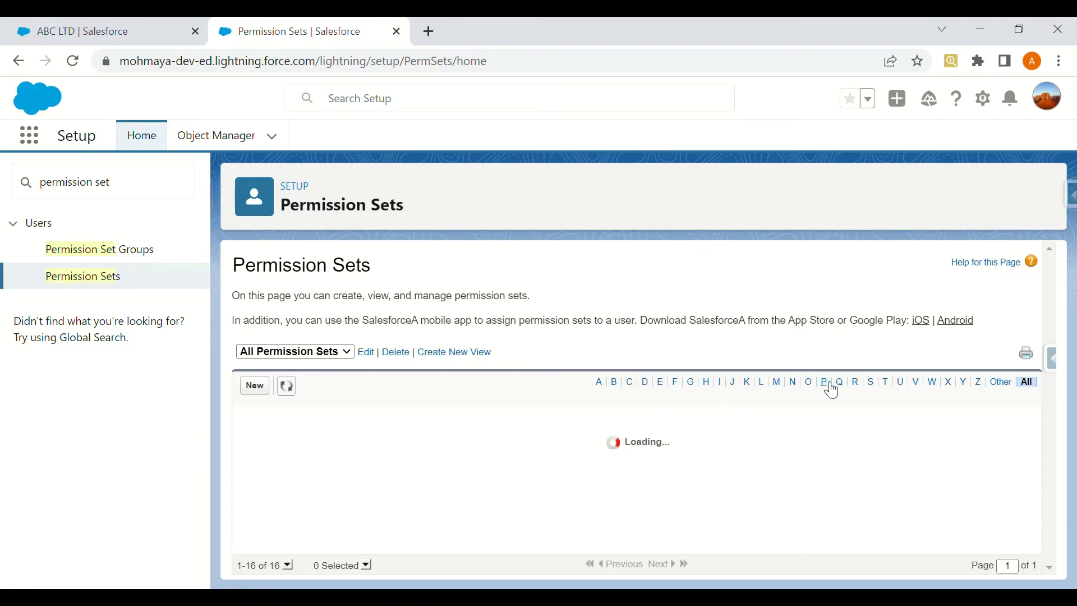
pyautogui.click(345, 434)
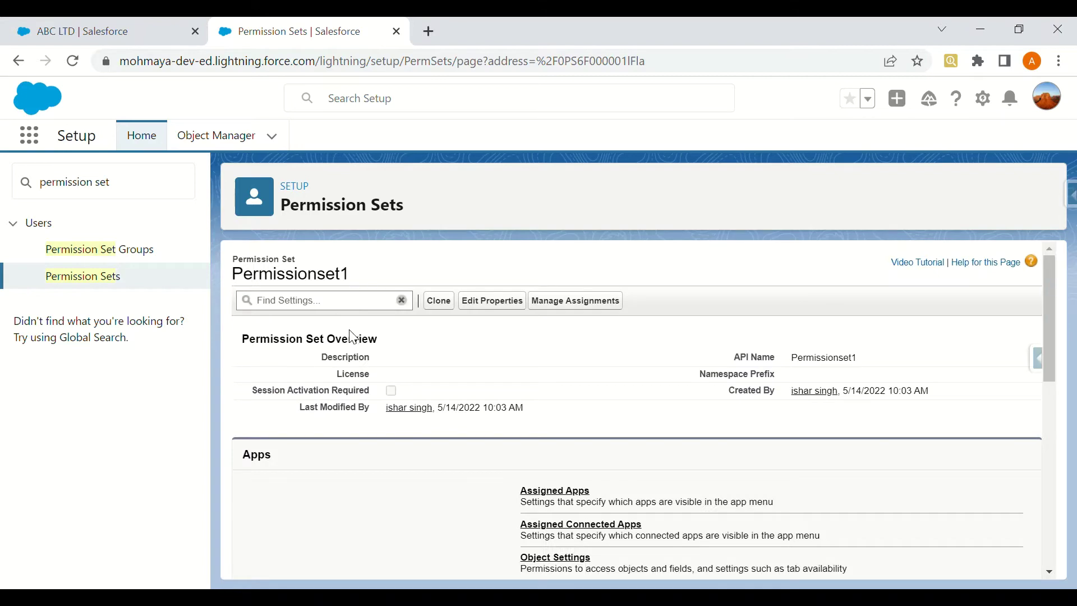
# - Add abc to the enabled custom permissions of Permissionset1 and save the permission set
pyautogui.scroll(-3, 472, 373)
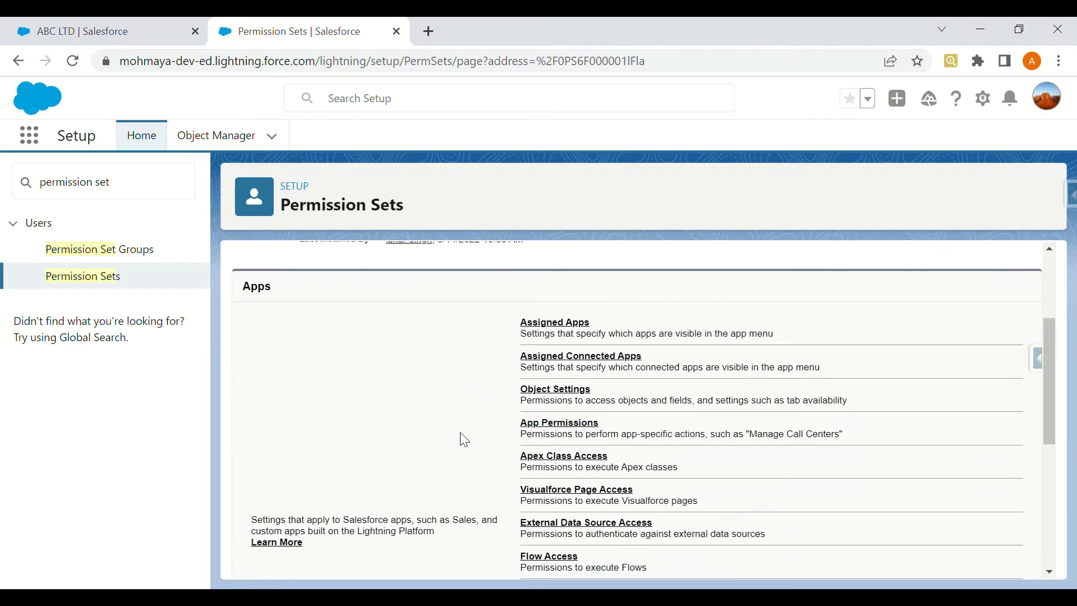
pyautogui.scroll(3, 463, 430)
pyautogui.scroll(-6, 445, 399)
pyautogui.scroll(-2, 445, 399)
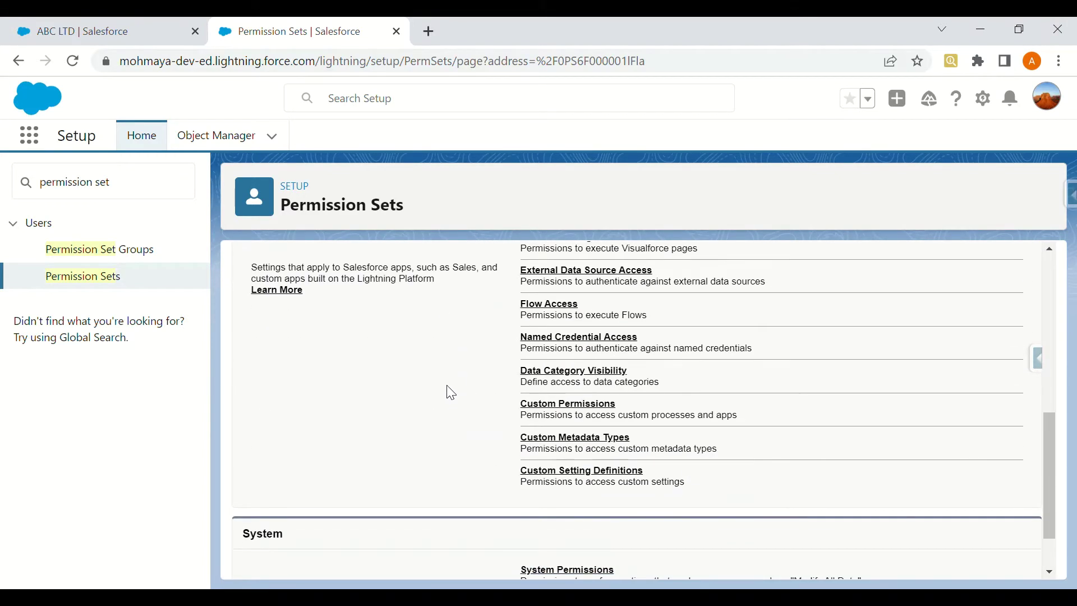
pyautogui.click(530, 412)
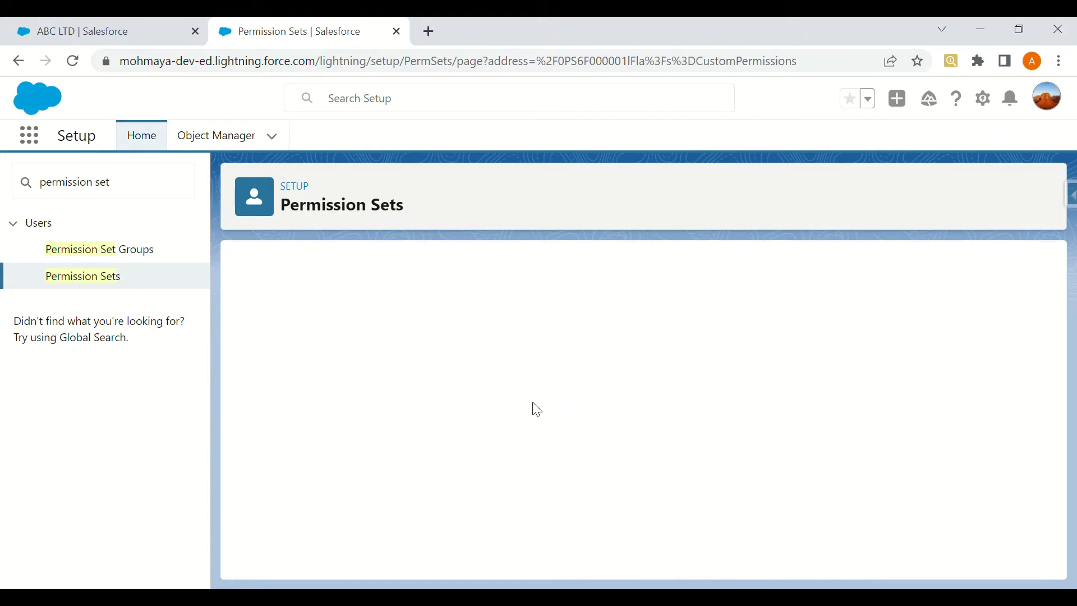
pyautogui.click(500, 450)
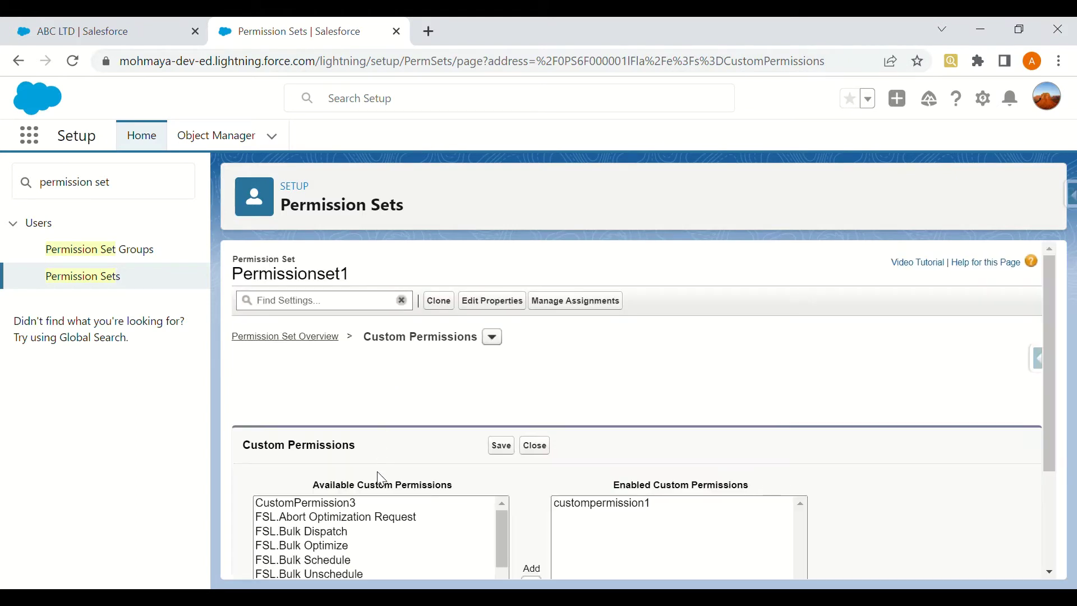
pyautogui.scroll(-2, 361, 503)
pyautogui.press('End')
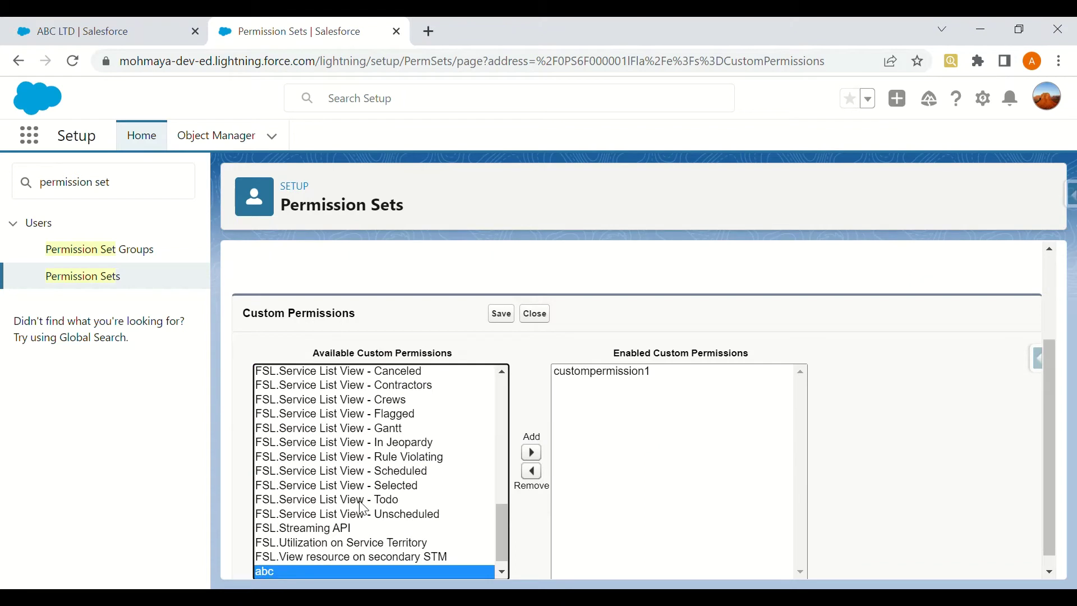
pyautogui.click(531, 452)
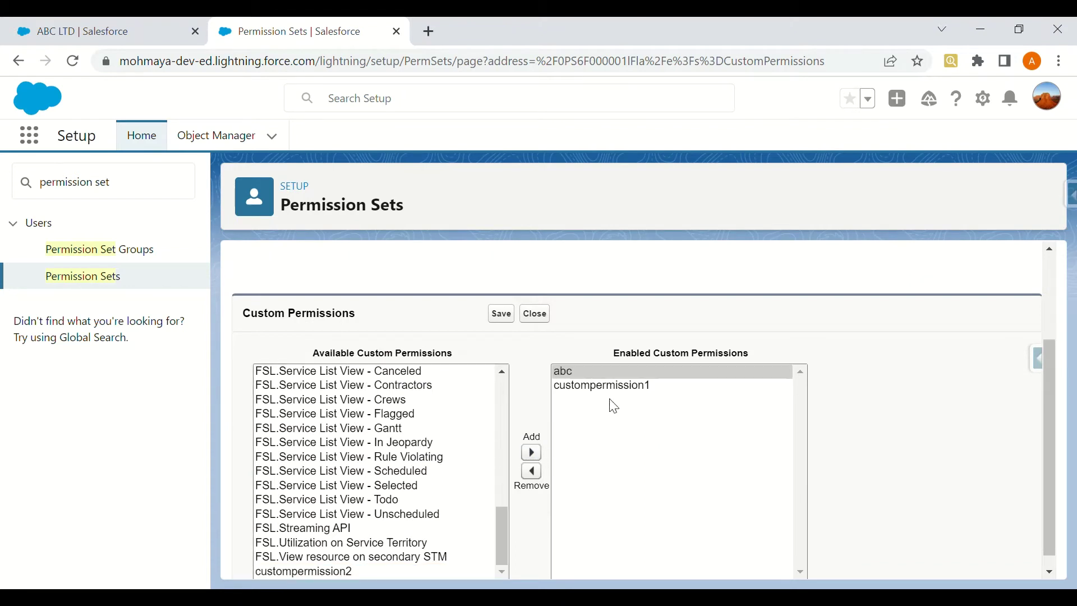
pyautogui.click(502, 316)
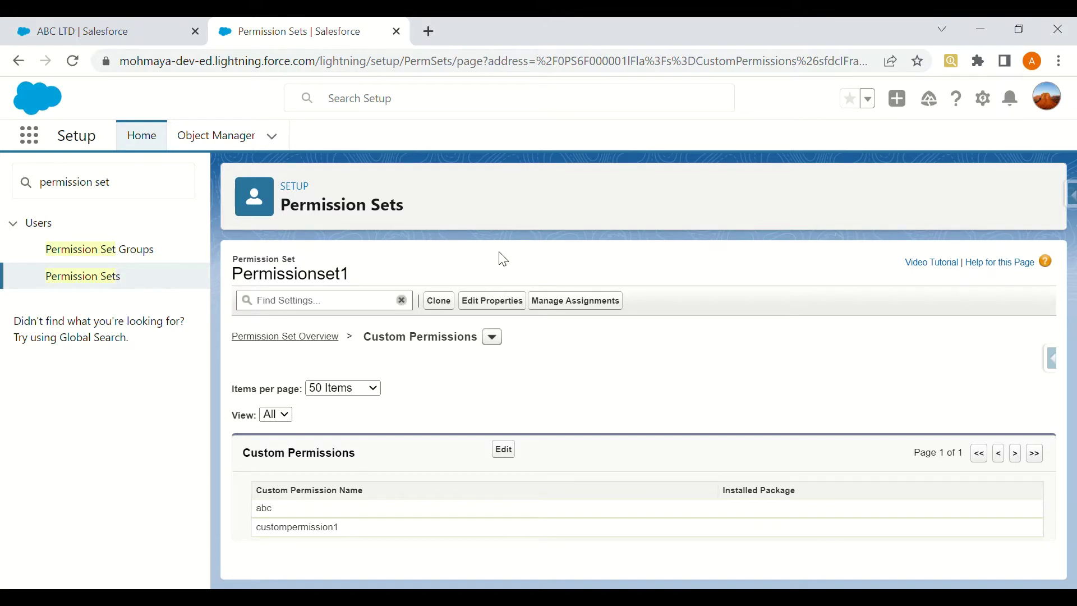
# - Search Setup for the user by name, open the user record and examine its permission set assignments
pyautogui.click(418, 106)
pyautogui.write('ishar')
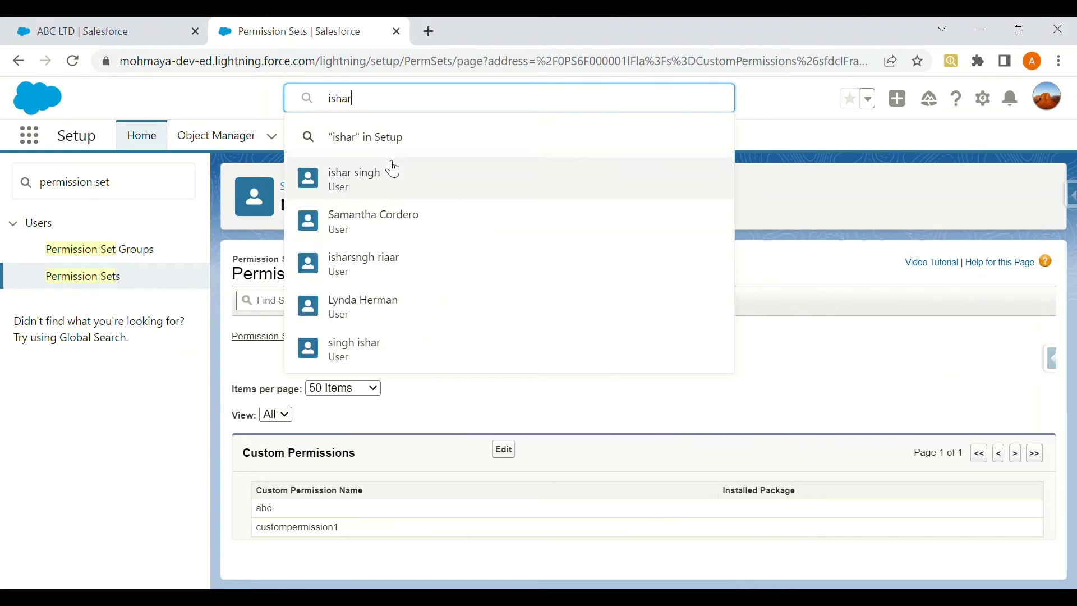
pyautogui.click(387, 188)
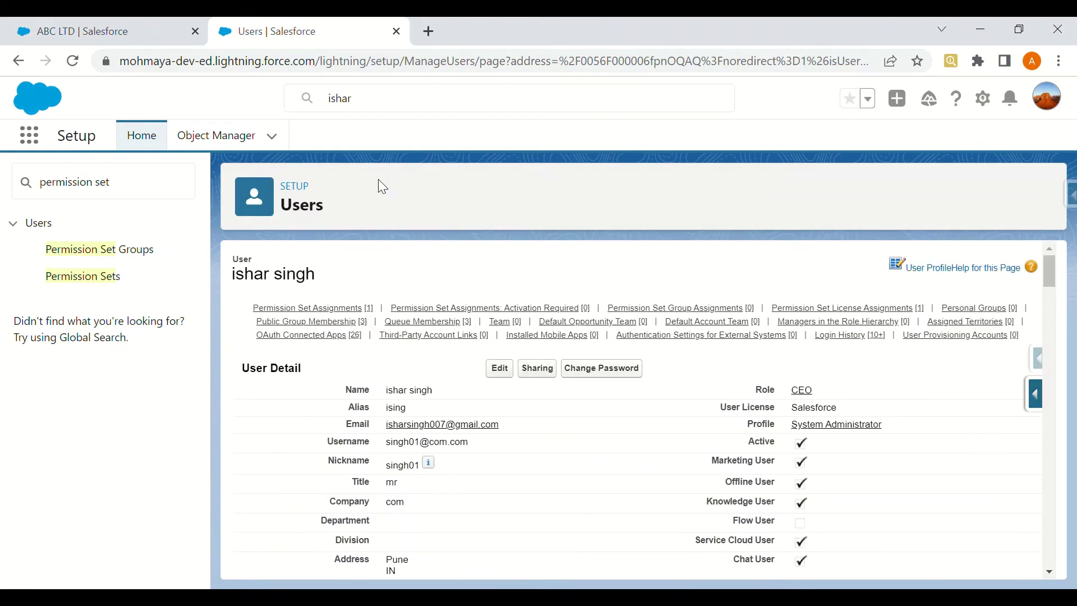
pyautogui.scroll(-3, 709, 301)
pyautogui.scroll(-10, 1021, 302)
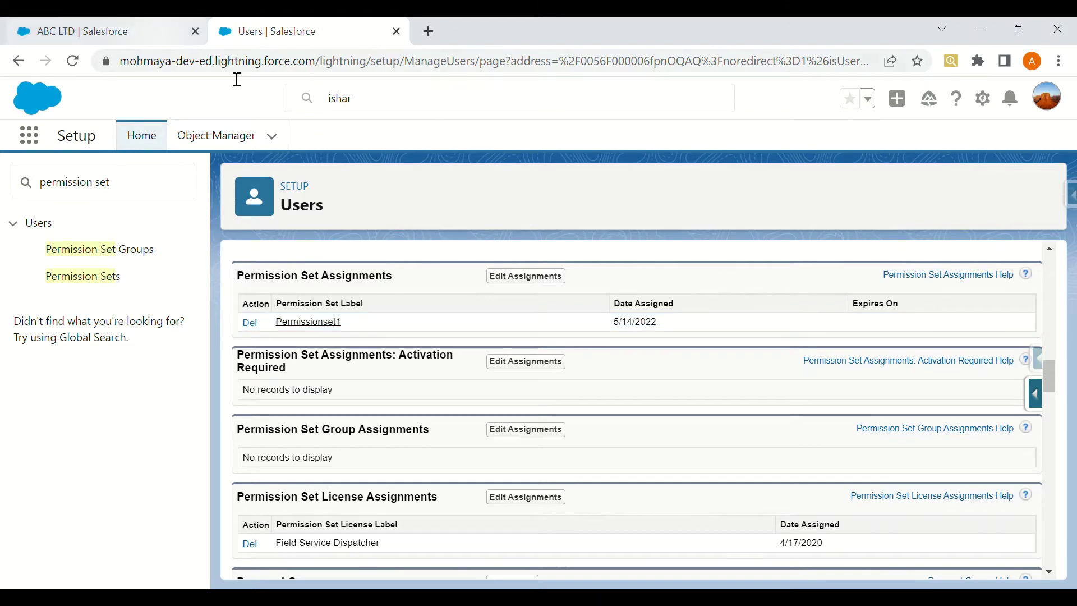
# - Open the validation rule named test on the Account object in Object Manager
pyautogui.click(196, 136)
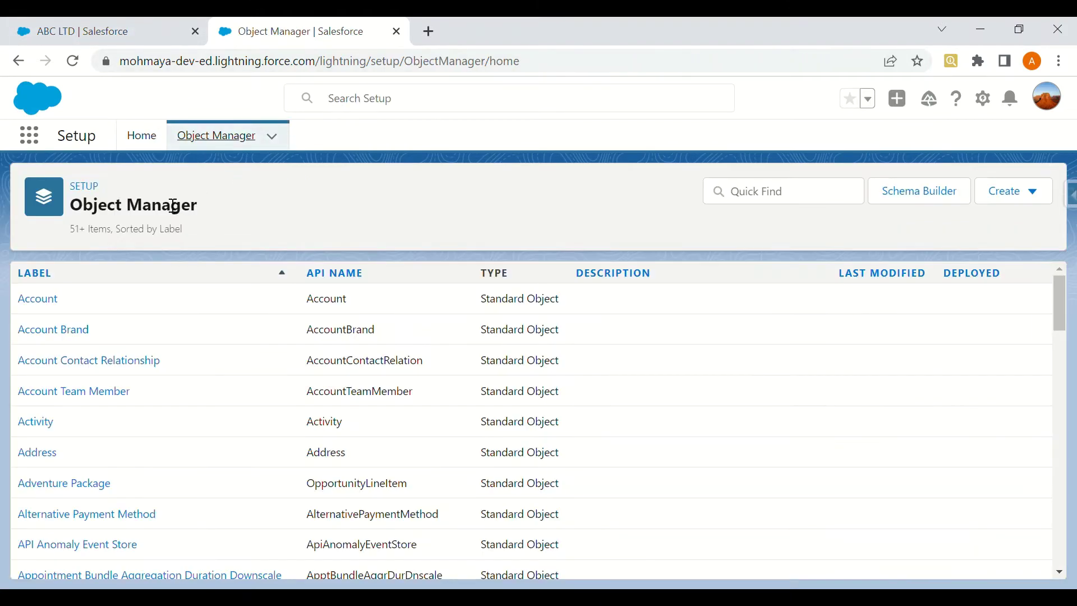
pyautogui.click(51, 301)
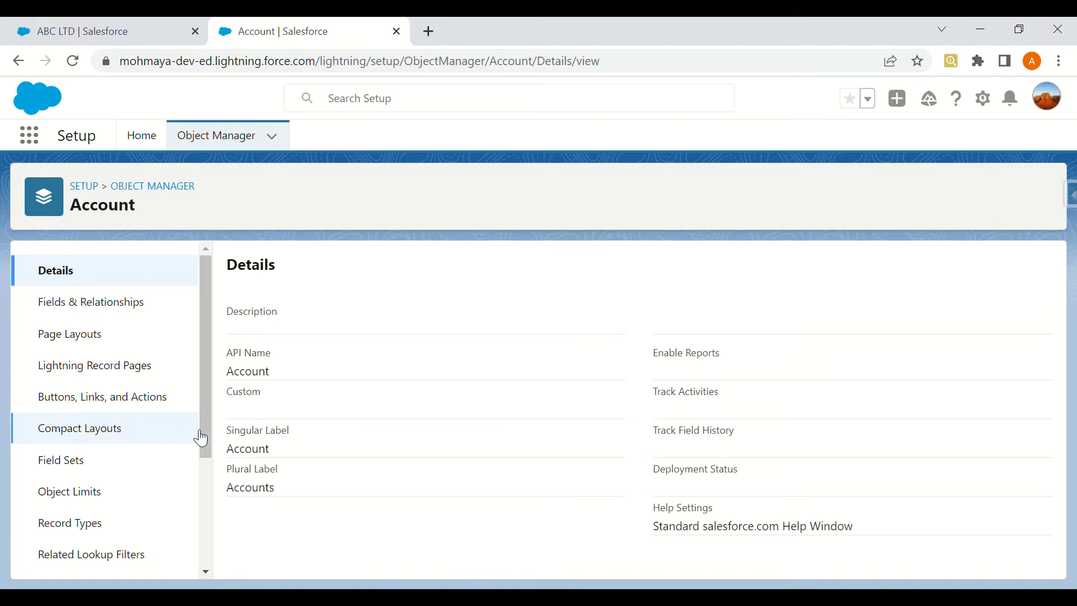
pyautogui.scroll(-4, 204, 466)
pyautogui.click(107, 556)
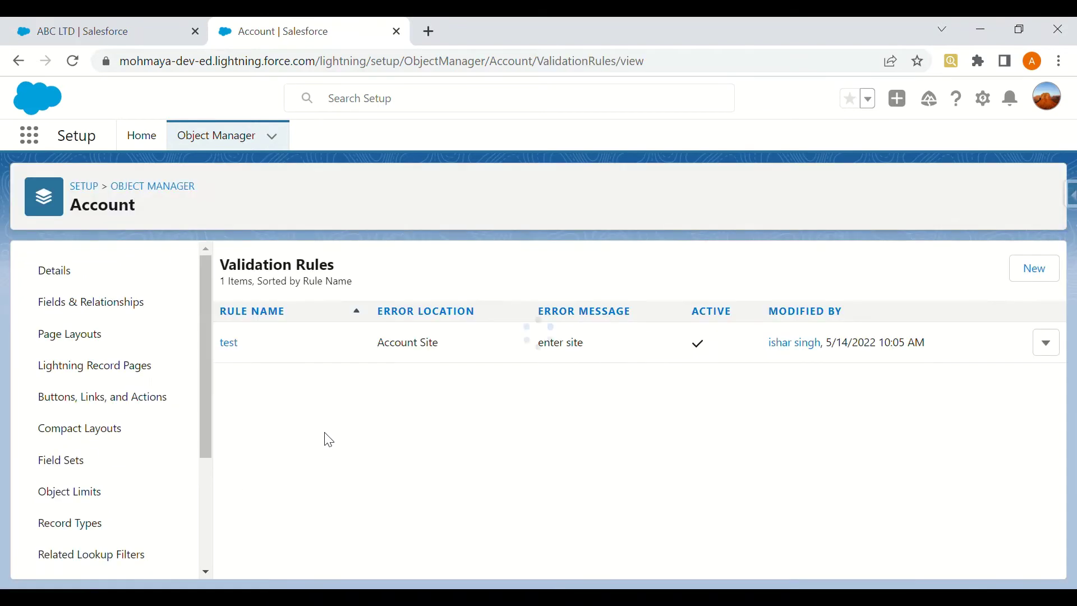
pyautogui.click(236, 347)
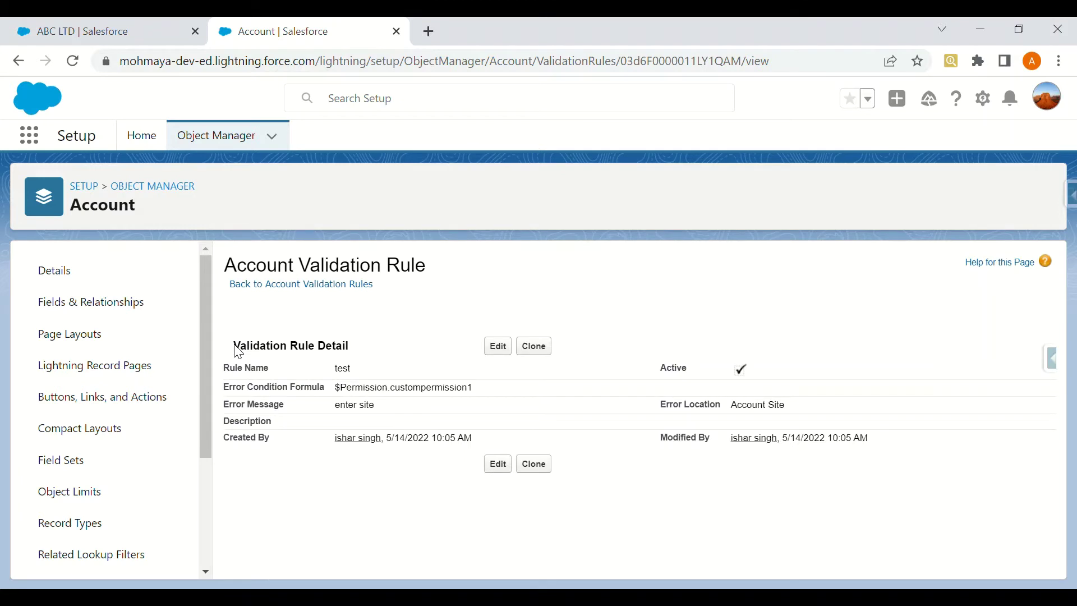
# - Edit the test validation rule and clear its entire error condition formula
pyautogui.click(496, 348)
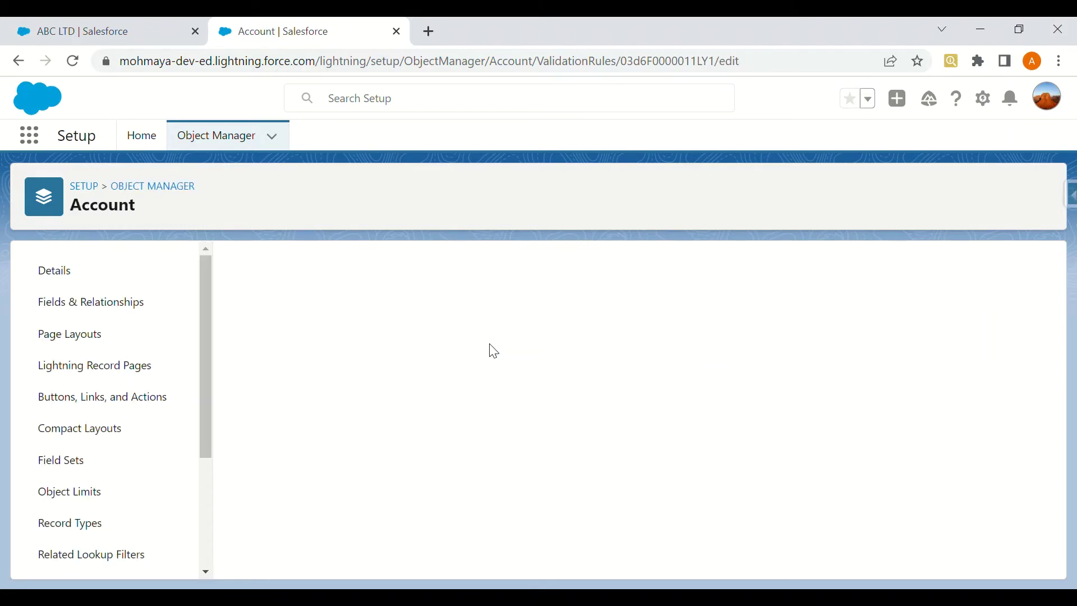
pyautogui.scroll(-5, 392, 337)
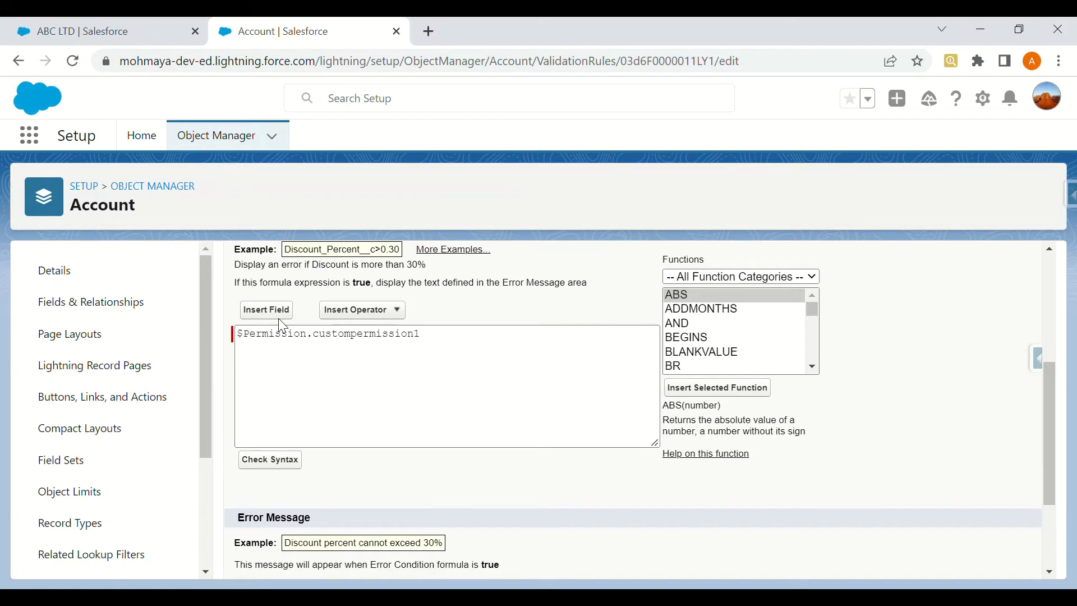
pyautogui.scroll(-3, 328, 389)
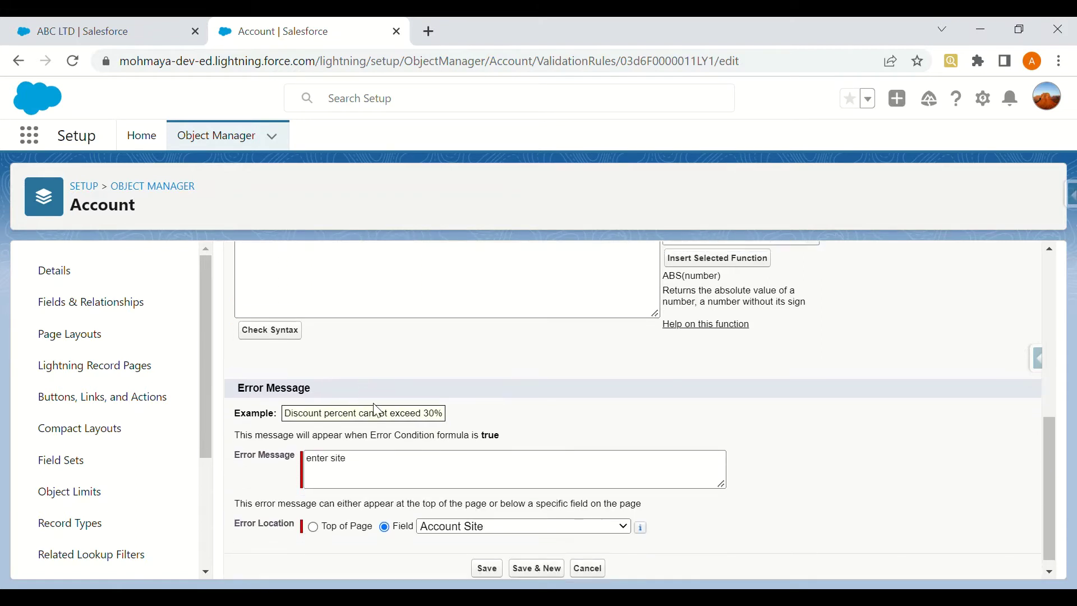
pyautogui.scroll(3, 393, 403)
pyautogui.moveTo(460, 370); pyautogui.dragTo(286, 374)
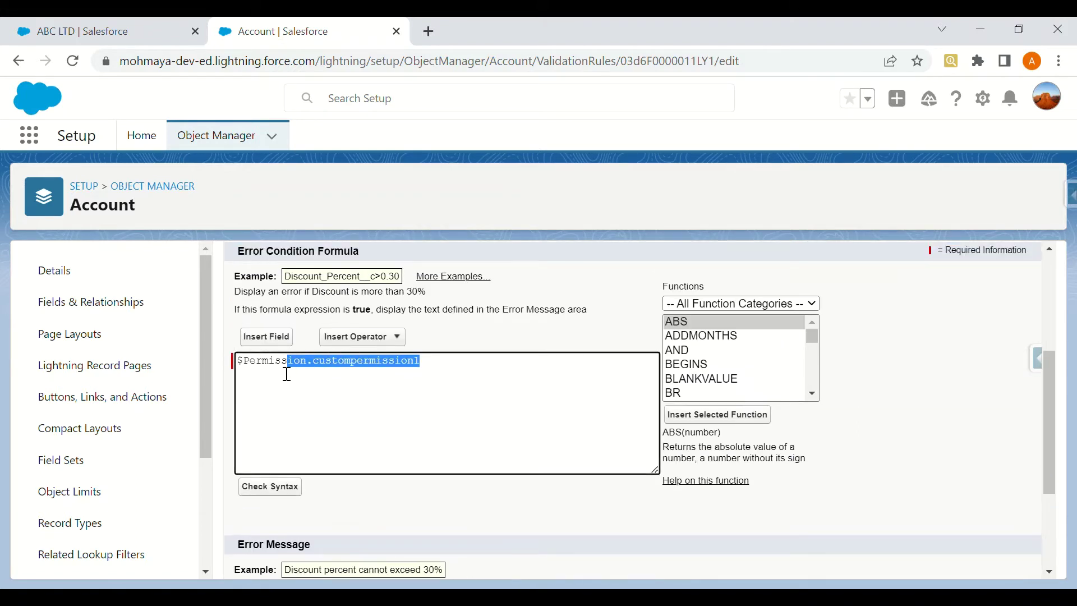
pyautogui.press('BackSpace')
pyautogui.press('BackSpace')
pyautogui.press('BackSpace')
pyautogui.press('BackSpace')
pyautogui.press('BackSpace')
pyautogui.press('BackSpace')
pyautogui.press('BackSpace')
pyautogui.press('BackSpace')
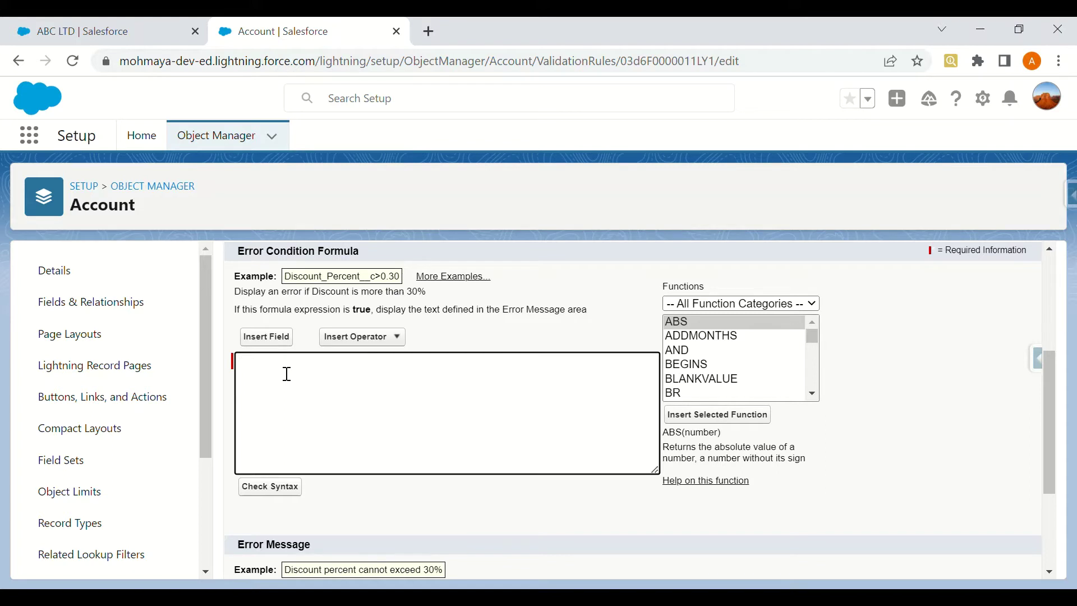
# - Insert the custom permission field $Permission.abc into the empty error condition formula
pyautogui.click(280, 339)
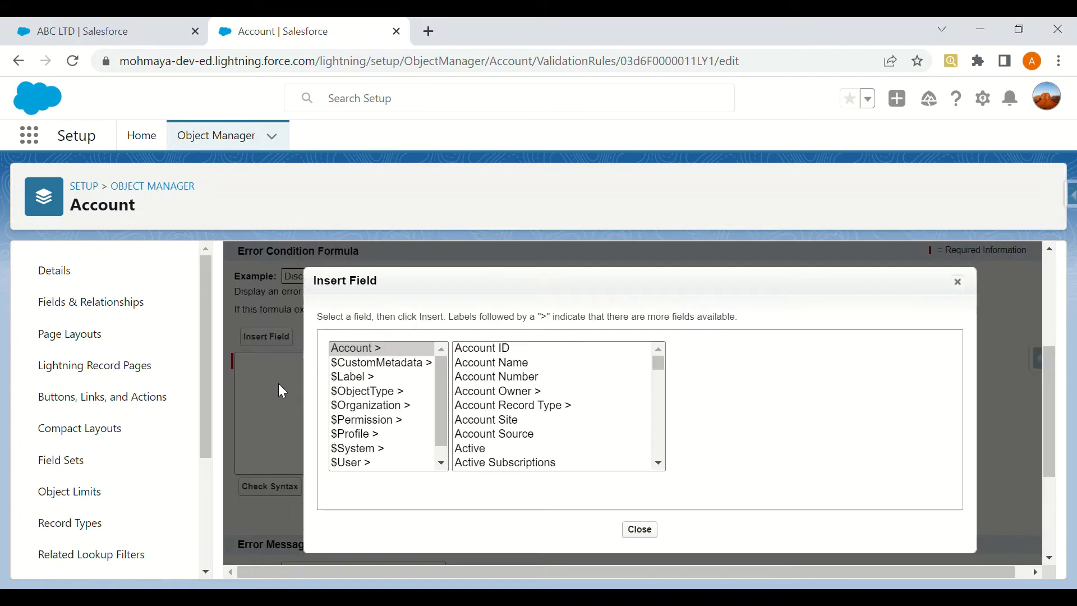
pyautogui.click(364, 420)
pyautogui.scroll(-1, 366, 397)
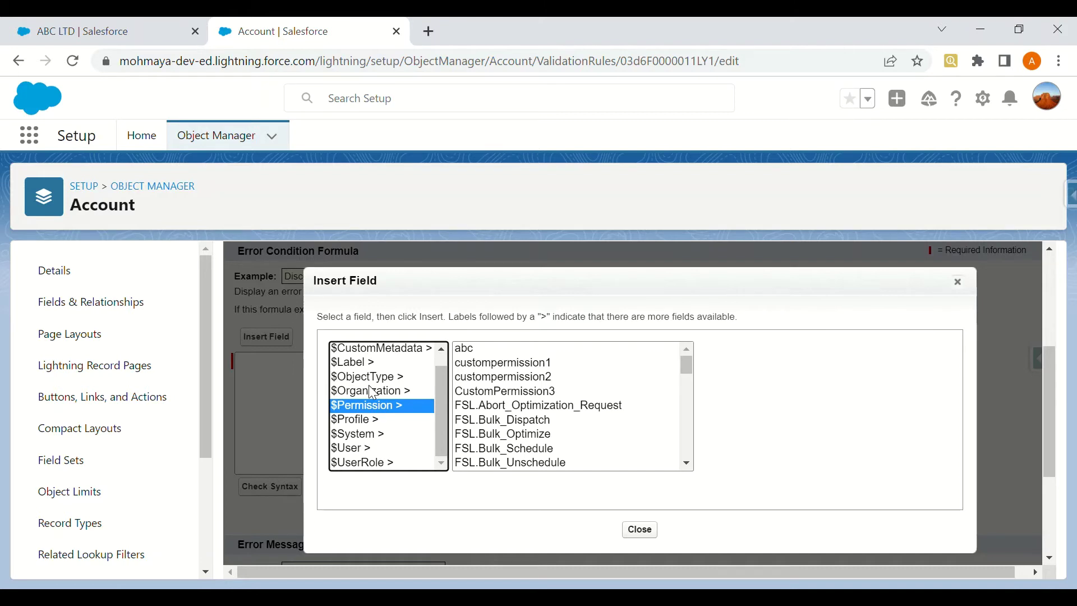
pyautogui.click(464, 350)
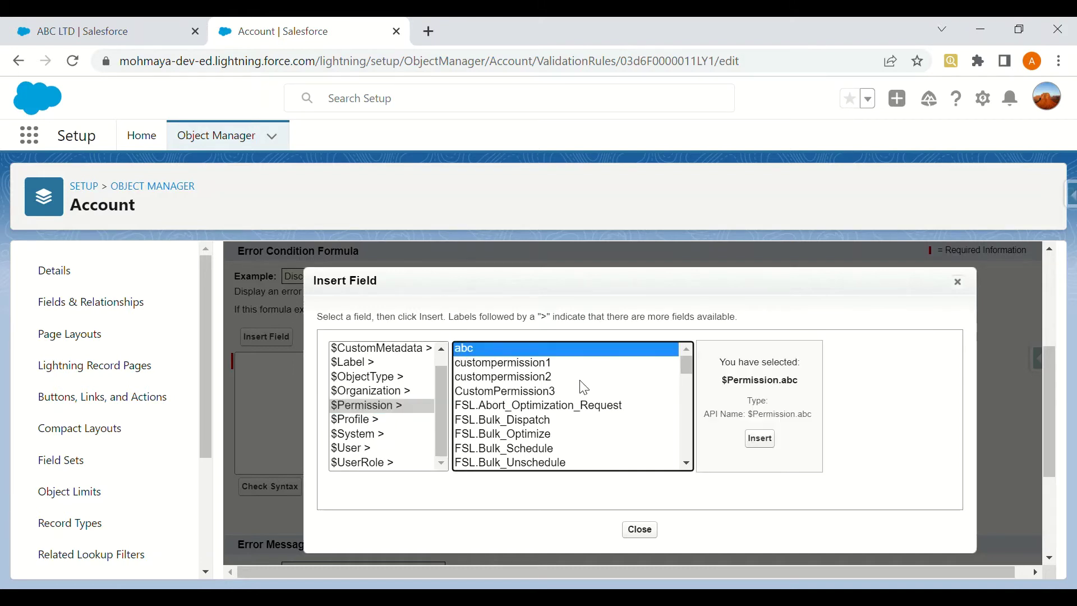
pyautogui.click(761, 439)
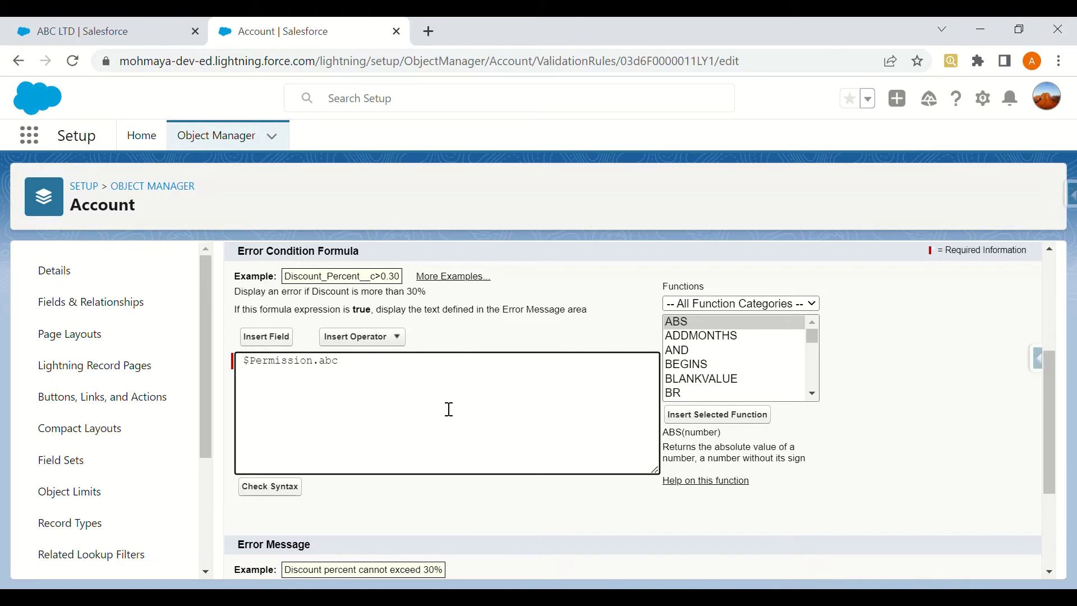
# - Wrap $Permission.abc in an AND function as its first condition, with the opening bracket on a new line and a comma following the permission
pyautogui.scroll(-3, 445, 404)
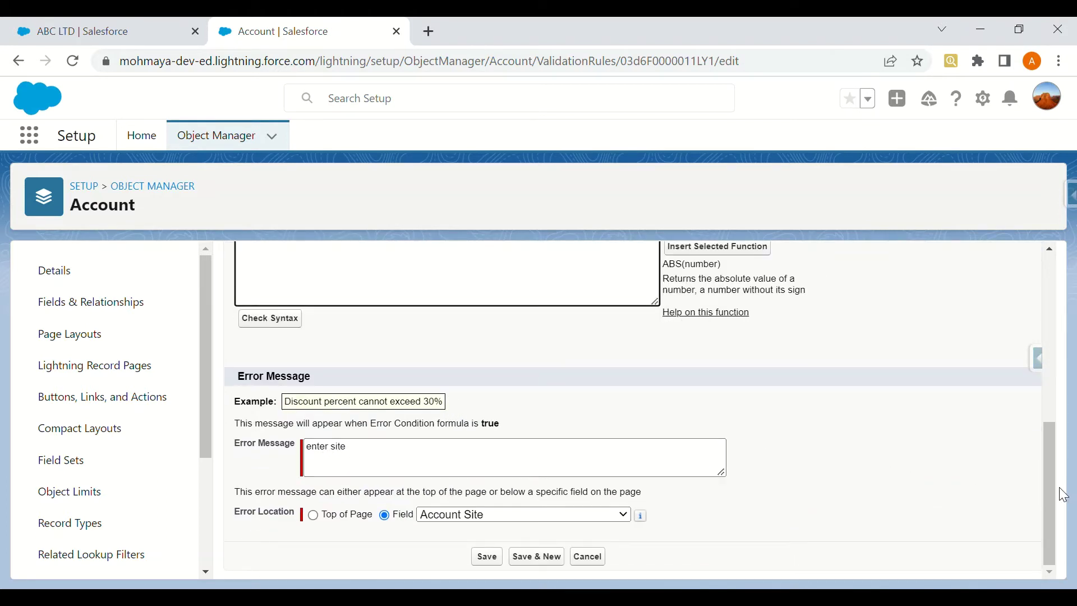
pyautogui.moveTo(1049, 492); pyautogui.dragTo(1048, 324)
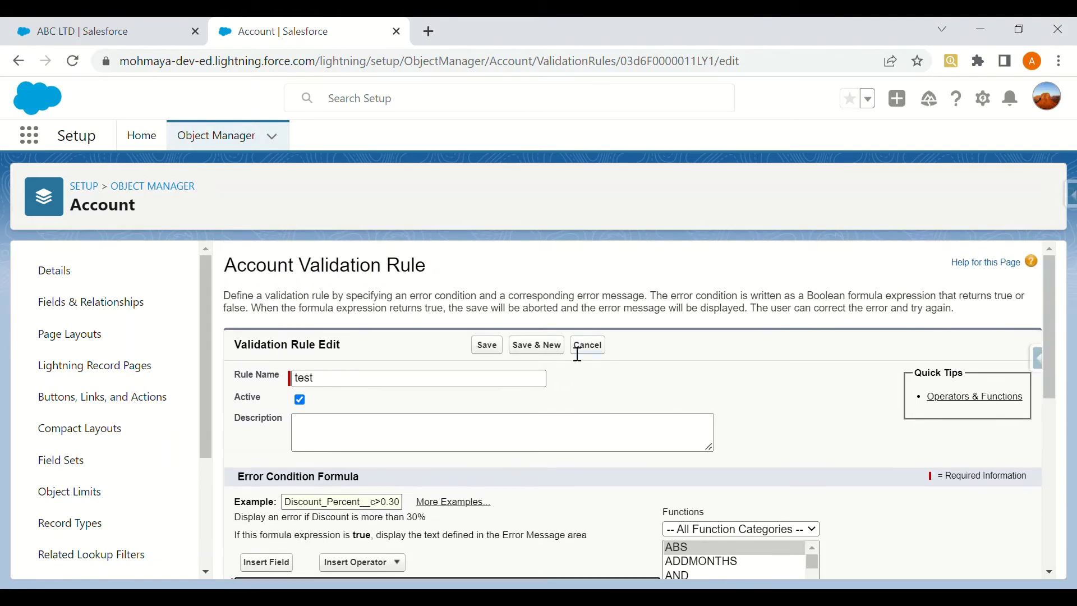
pyautogui.scroll(-5, 393, 353)
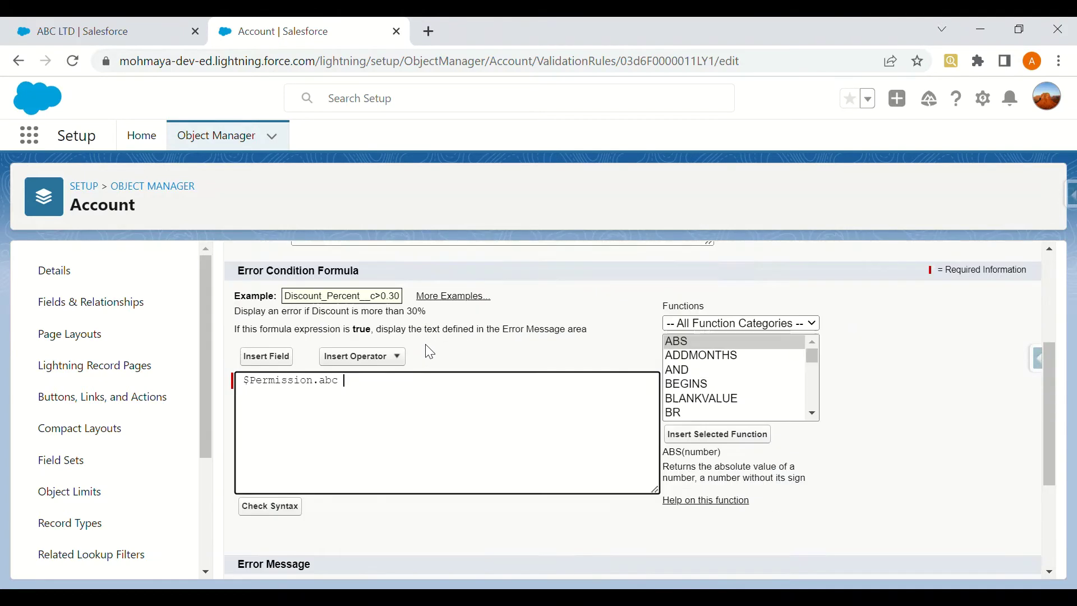
pyautogui.click(340, 370)
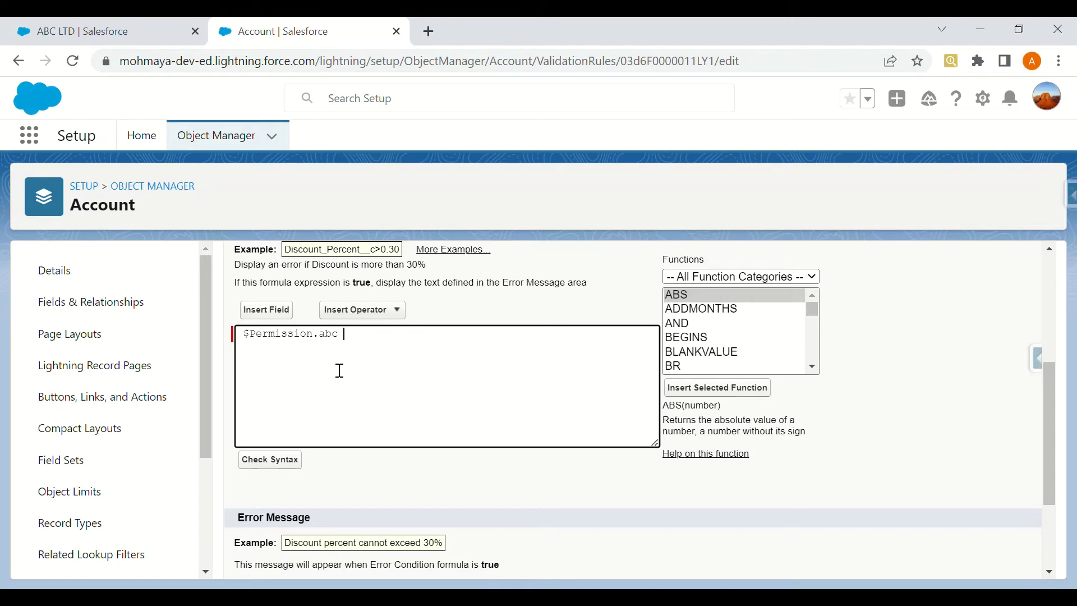
pyautogui.write('AND')
pyautogui.press('Return')
pyautogui.write('(')
pyautogui.press('End')
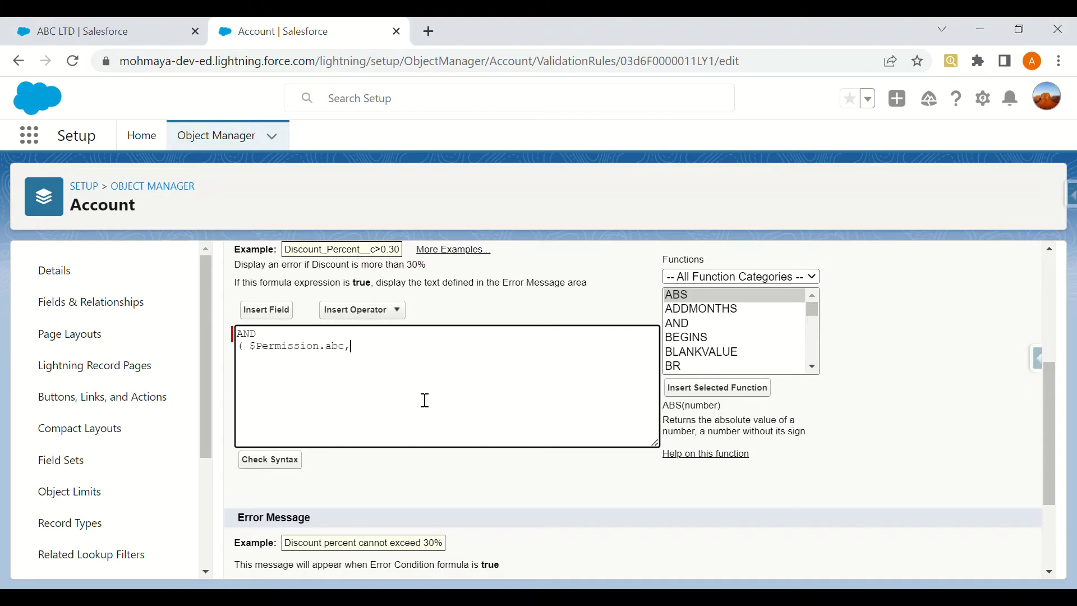
# - Insert the Account Site field into the formula below the $Permission.abc condition
pyautogui.click(276, 310)
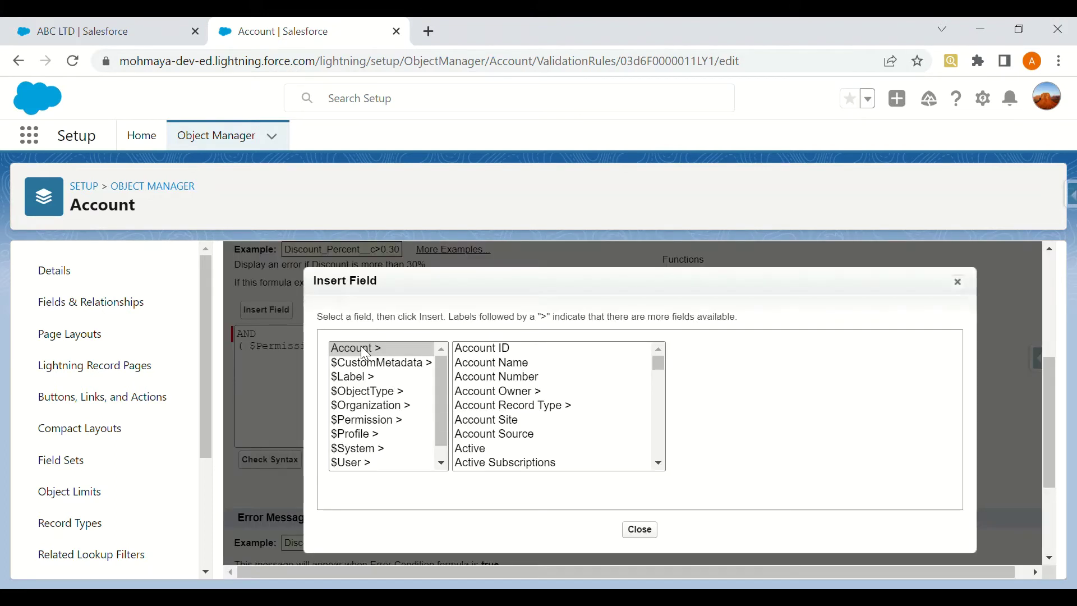
pyautogui.click(493, 349)
pyautogui.click(525, 407)
pyautogui.click(510, 436)
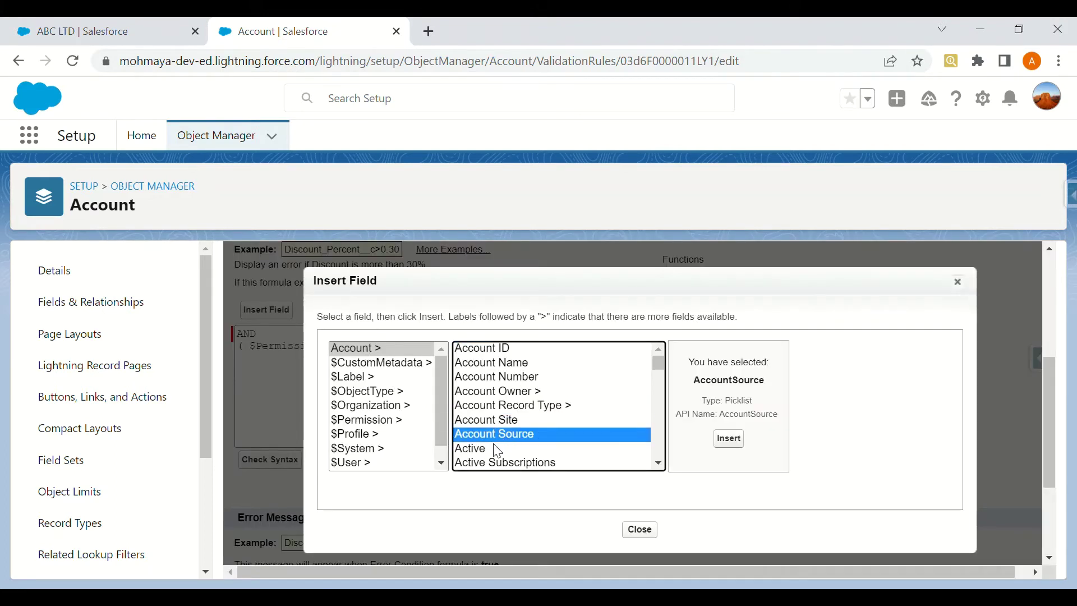
pyautogui.click(495, 450)
pyautogui.scroll(-10, 493, 465)
pyautogui.click(493, 463)
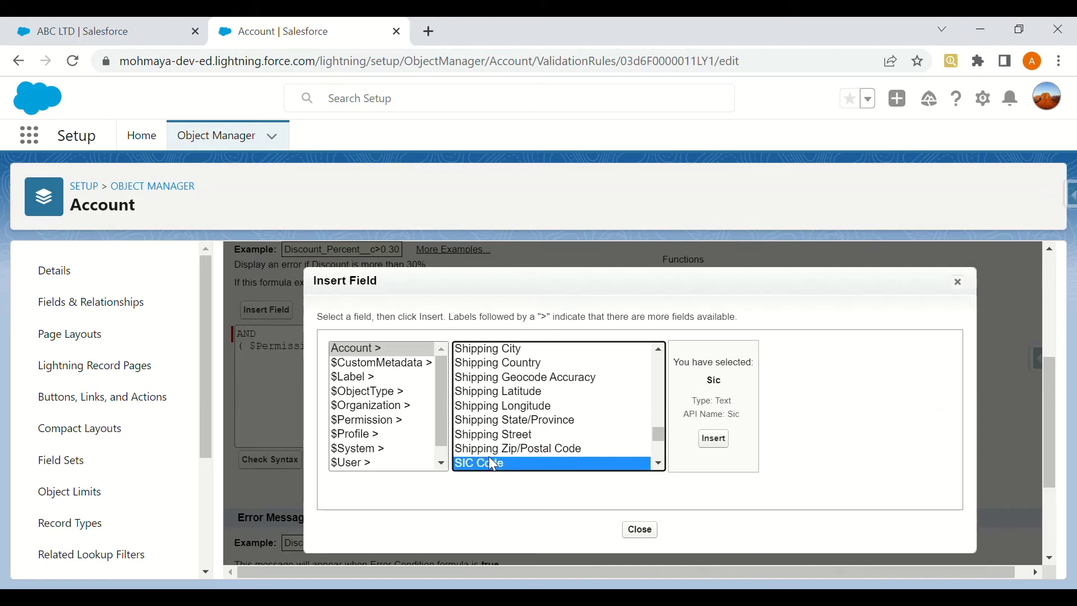
pyautogui.press('Home')
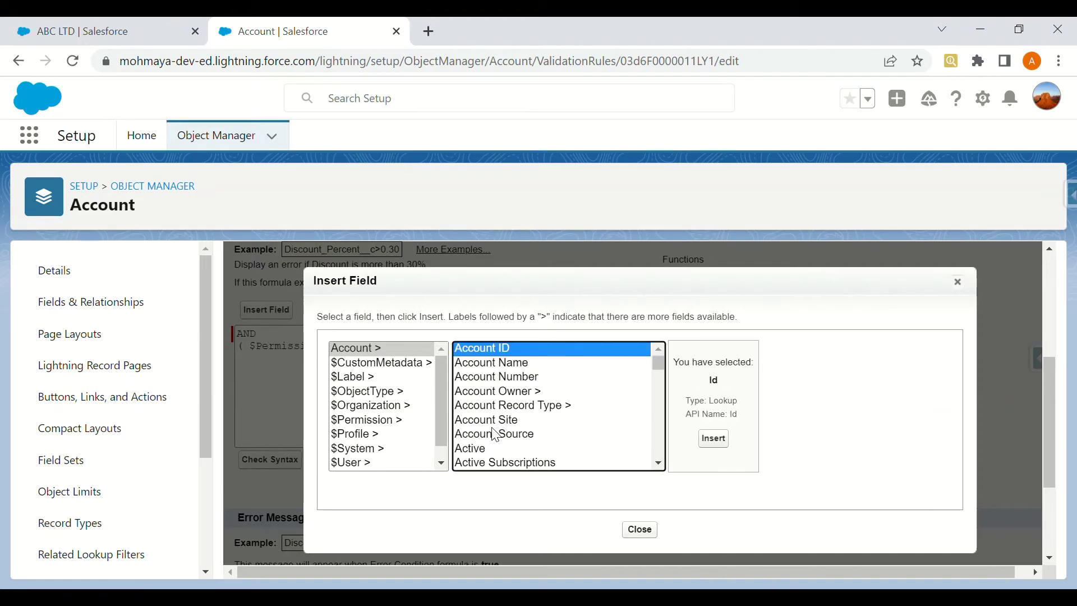
pyautogui.press('Down')
pyautogui.press('Down')
pyautogui.press('Down')
pyautogui.press('Down')
pyautogui.press('Down')
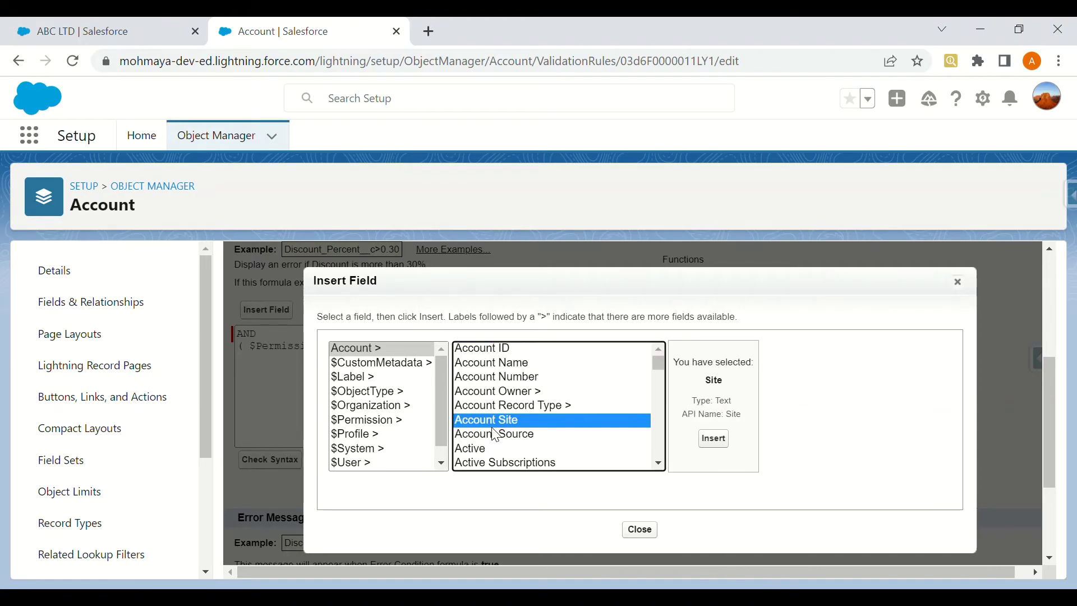
pyautogui.click(714, 441)
# - Wrap the Site field in an ISBLANK function to form the second AND condition
pyautogui.click(247, 359)
pyautogui.write('ISBLANKSite')
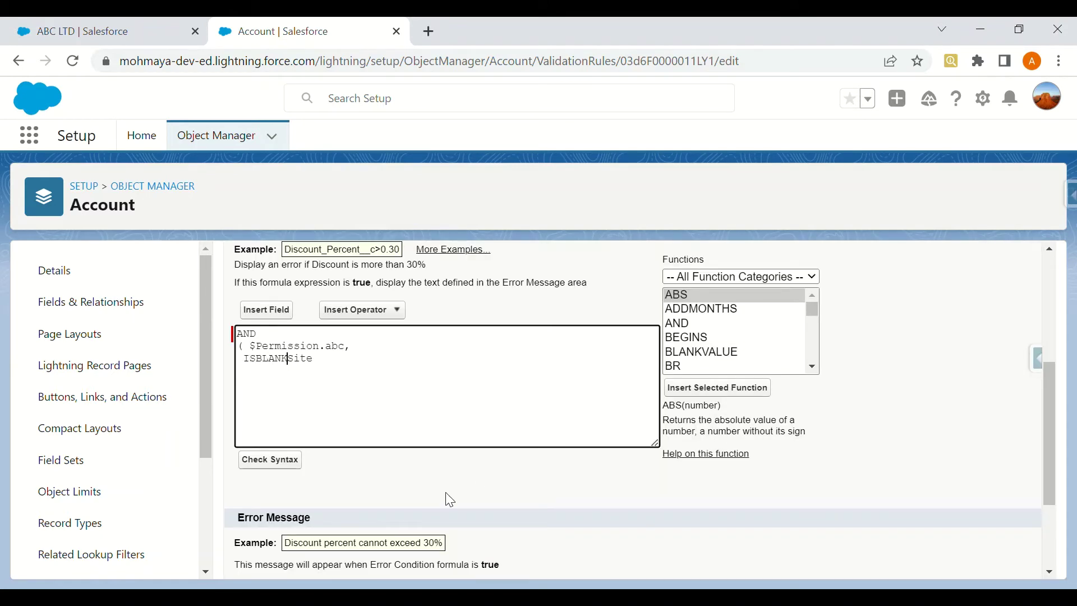
pyautogui.write('(')
pyautogui.click(334, 371)
pyautogui.write(')),')
# - Add ISNEW() as the last AND condition on a new line and save the validation rule
pyautogui.press('Return')
pyautogui.write('IS')
pyautogui.press('BackSpace')
pyautogui.press('BackSpace')
pyautogui.write('ISNEW()')
pyautogui.scroll(-3, 309, 488)
pyautogui.click(487, 557)
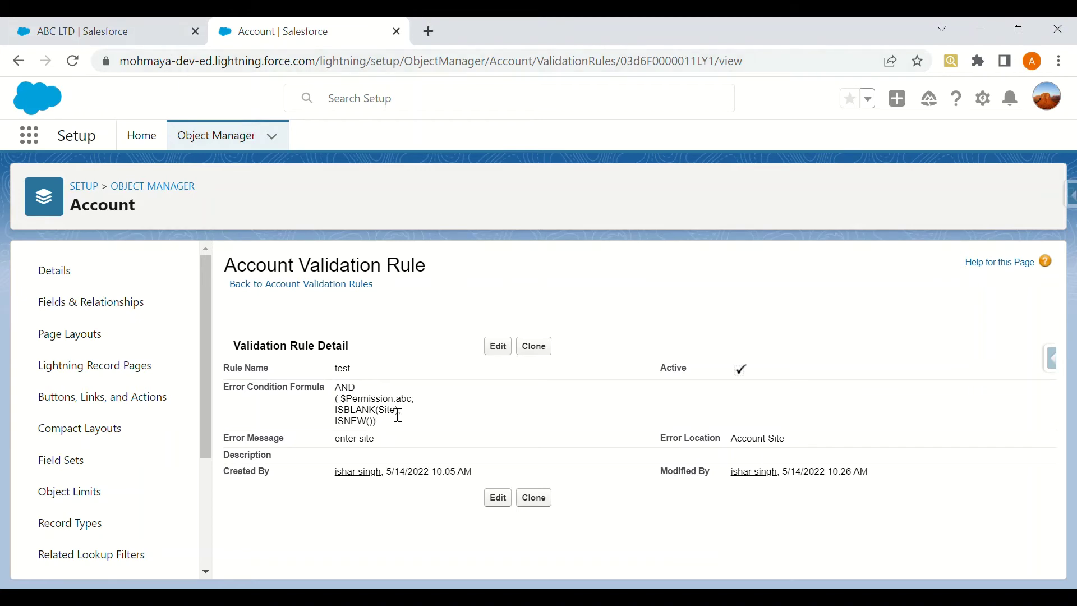
# - Start a new account in the Sales app, name it abc and try to save it with Account Site blank
pyautogui.click(89, 34)
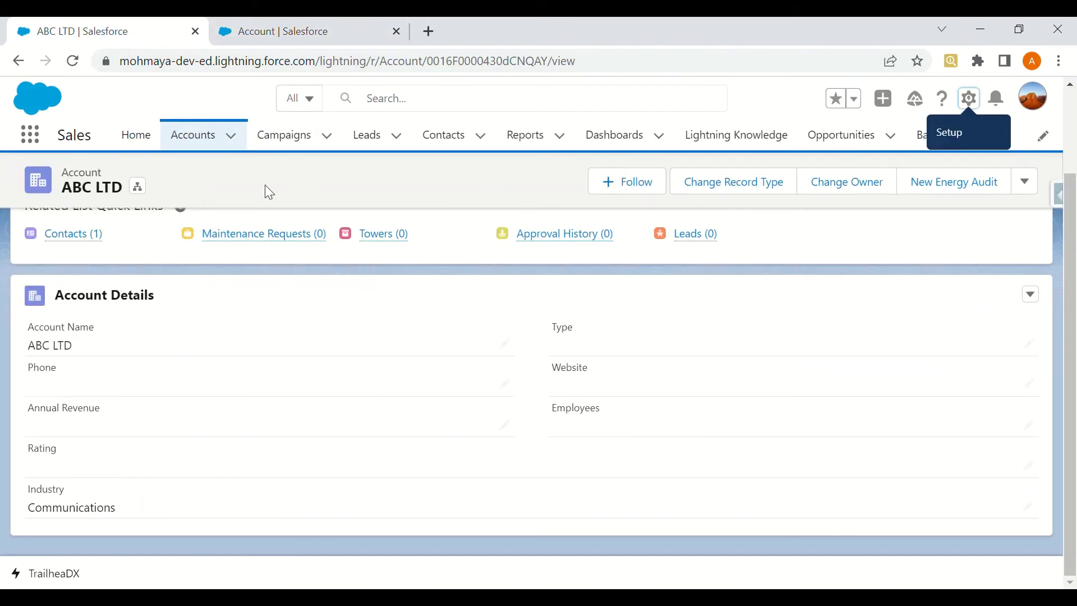
pyautogui.click(193, 135)
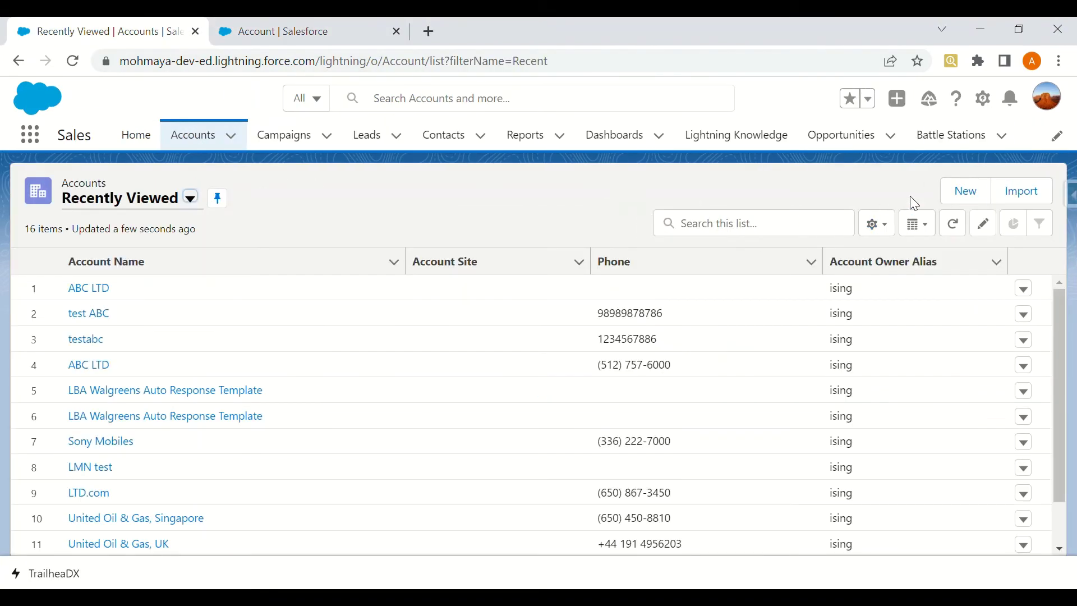
pyautogui.click(965, 191)
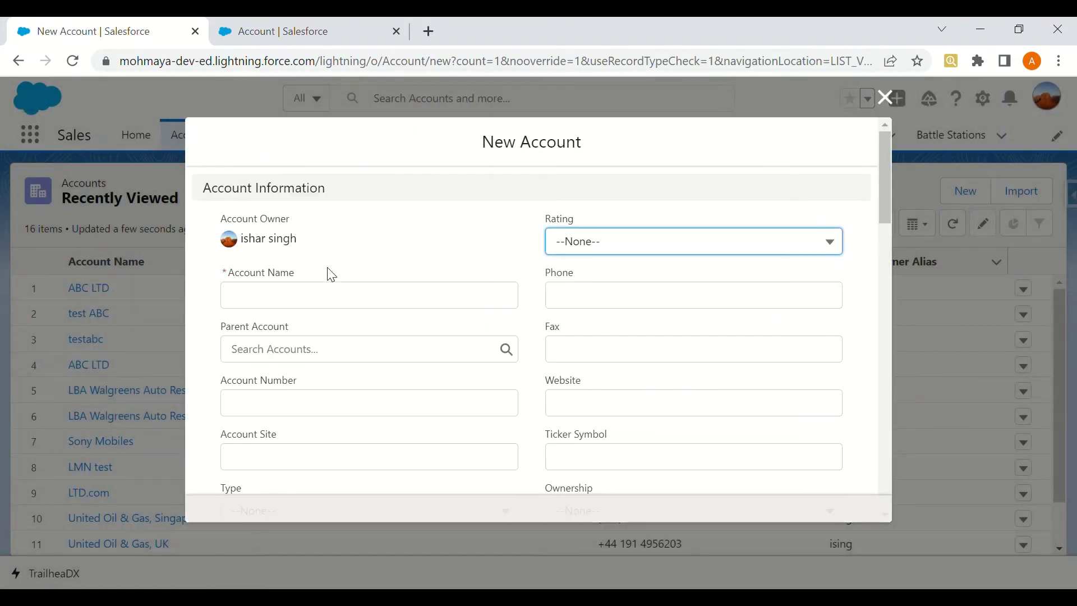
pyautogui.click(331, 297)
pyautogui.write('LBA Walgreens Auto Response Template')
pyautogui.hotkey('ctrl', 'a')
pyautogui.write('abc')
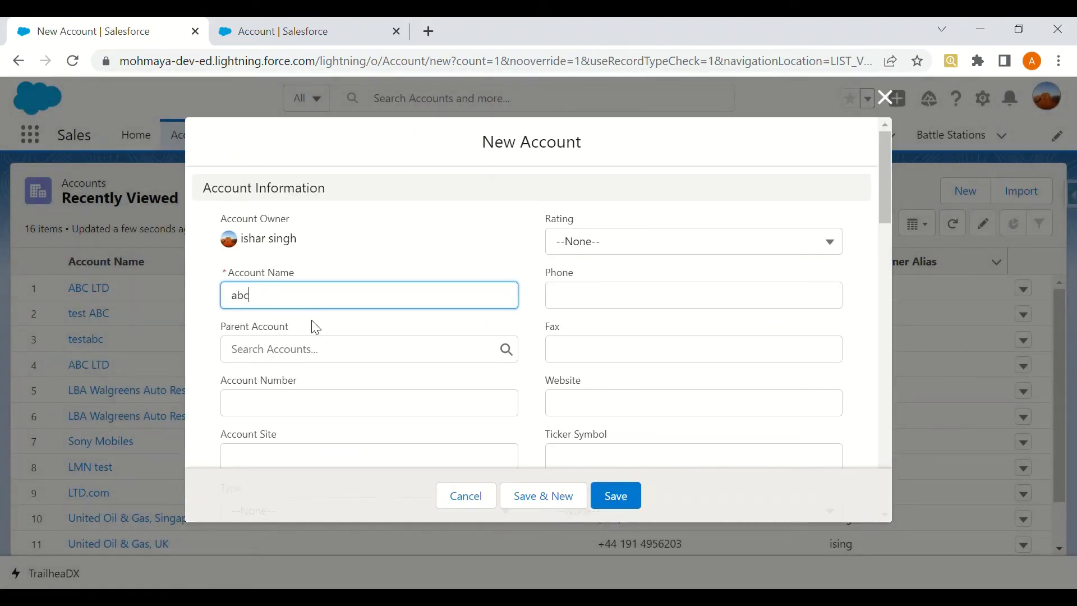
pyautogui.click(605, 504)
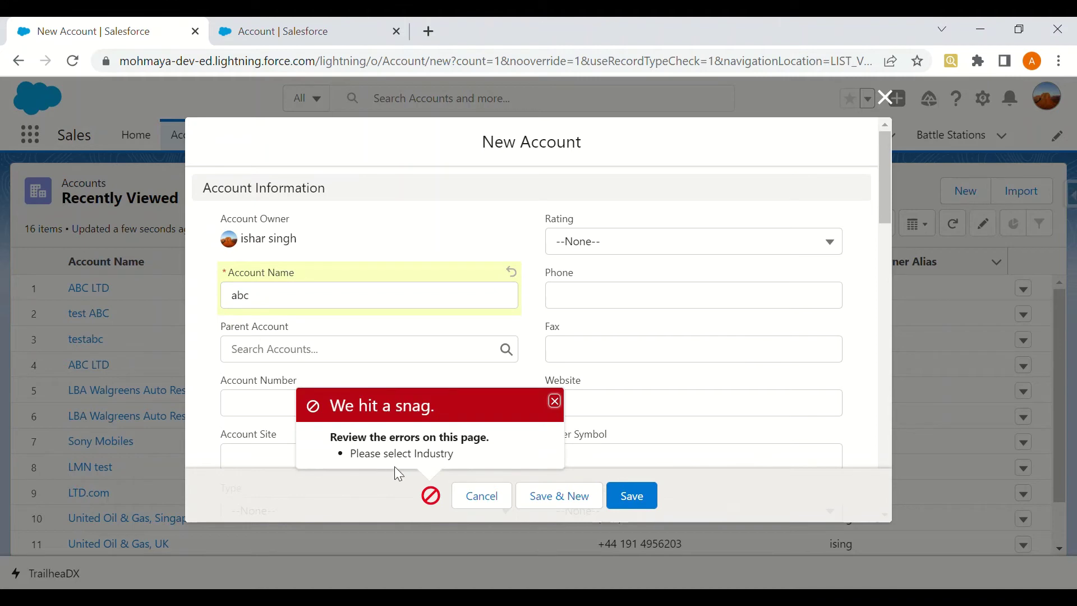
# - Set the new account's Industry to Agriculture and try saving again without an Account Site
pyautogui.click(555, 400)
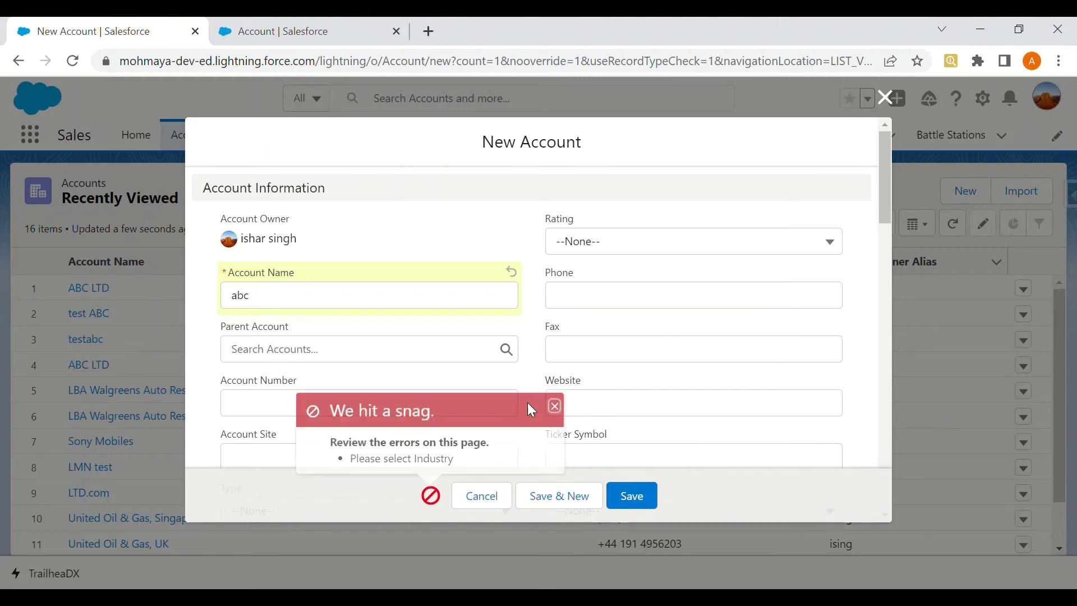
pyautogui.scroll(-7, 353, 315)
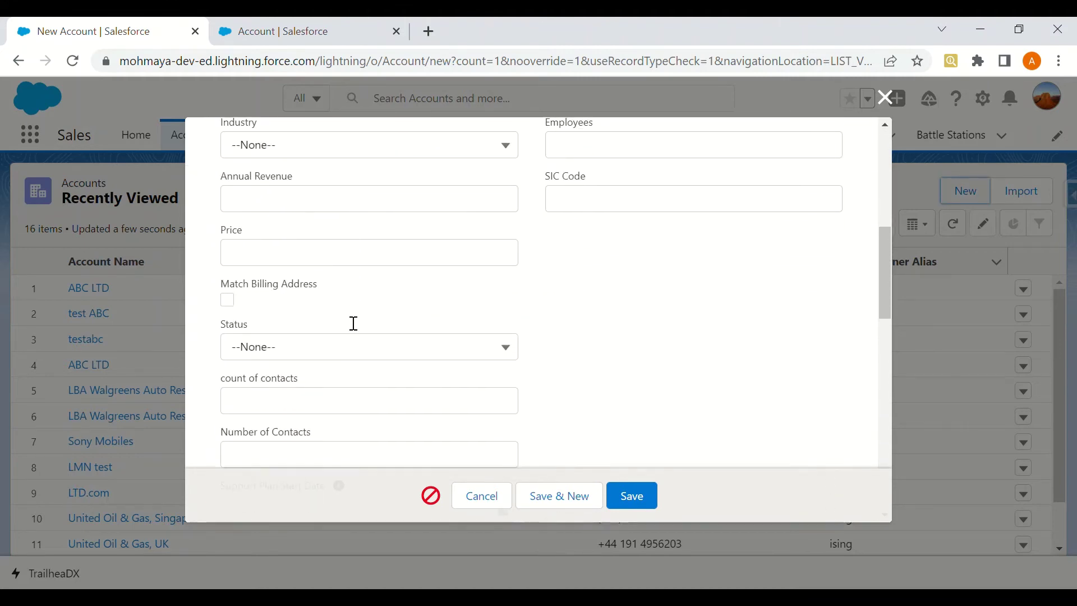
pyautogui.scroll(2, 345, 320)
pyautogui.scroll(2, 331, 303)
pyautogui.click(320, 315)
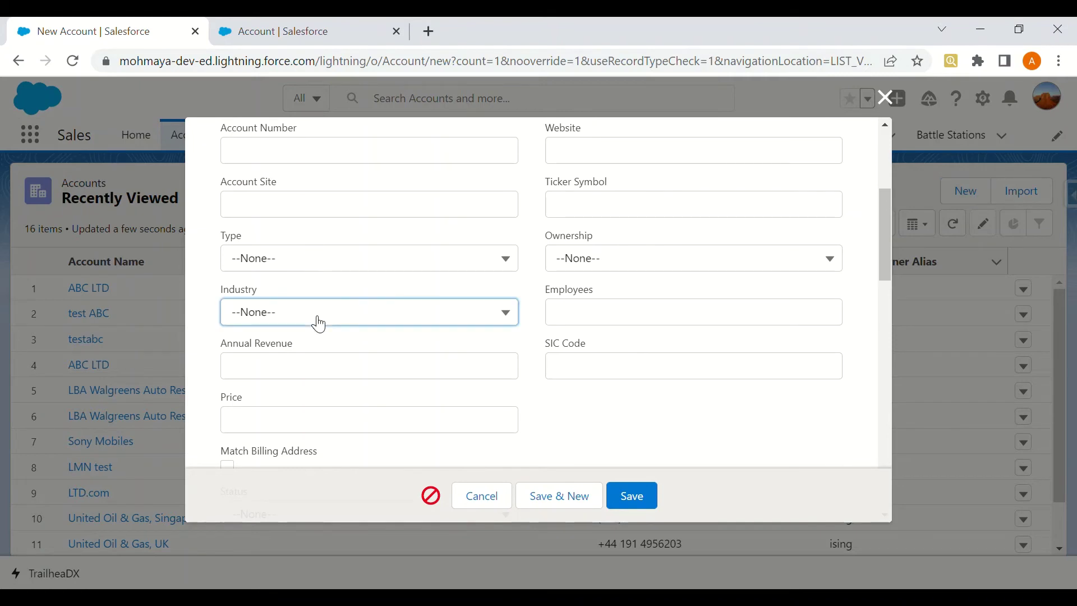
pyautogui.click(322, 380)
pyautogui.click(629, 494)
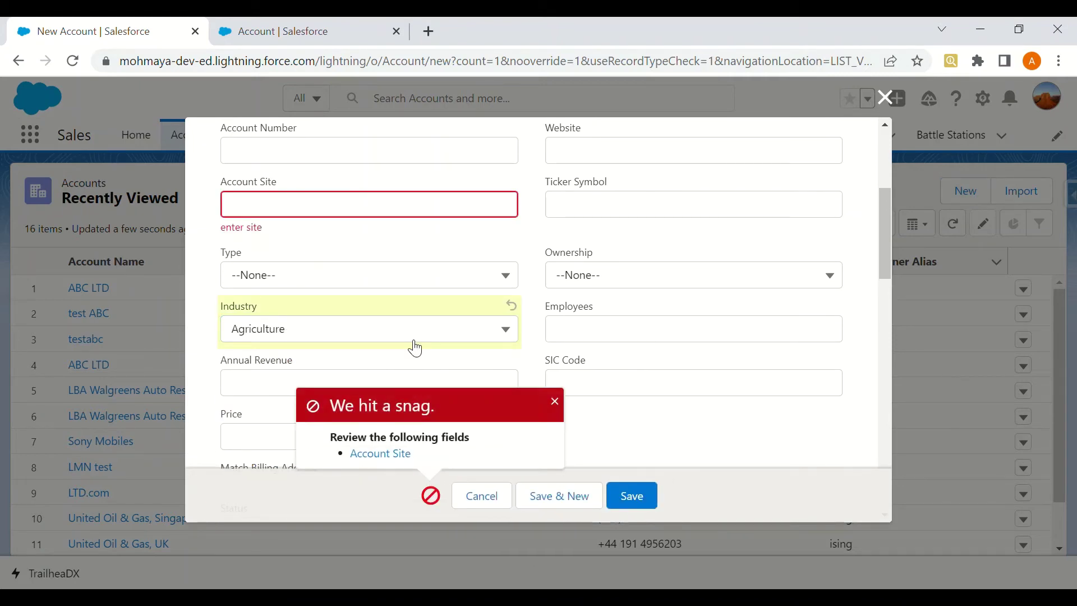
# - Enter abc as the Account Site and try to save the account
pyautogui.click(397, 456)
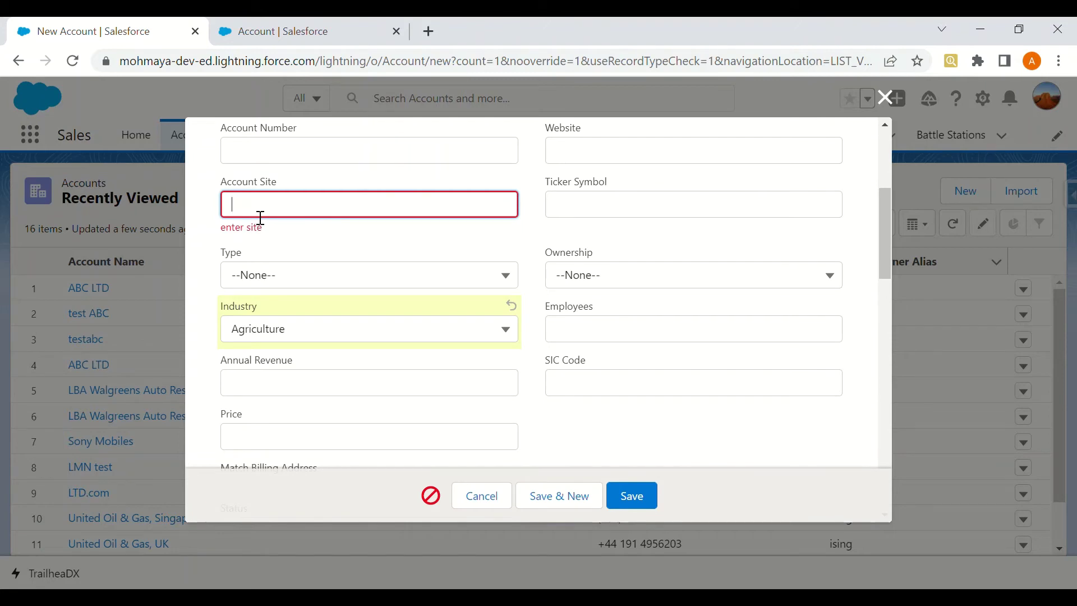
pyautogui.write('abc')
pyautogui.click(627, 496)
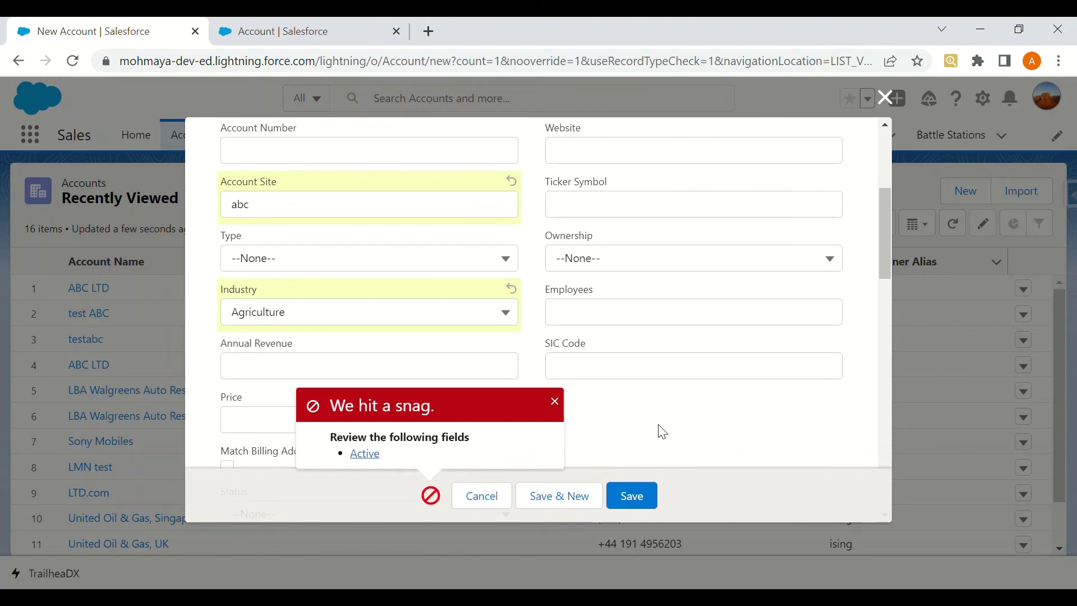
# - Mark the new account as active in its Active field and save it
pyautogui.click(365, 455)
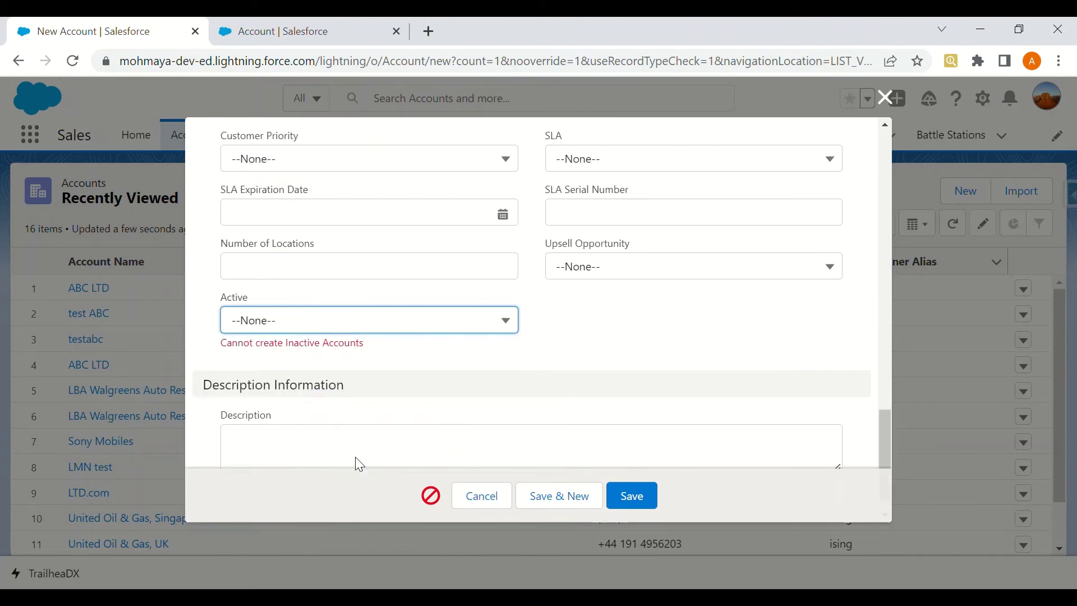
pyautogui.click(303, 329)
pyautogui.click(292, 411)
pyautogui.click(627, 494)
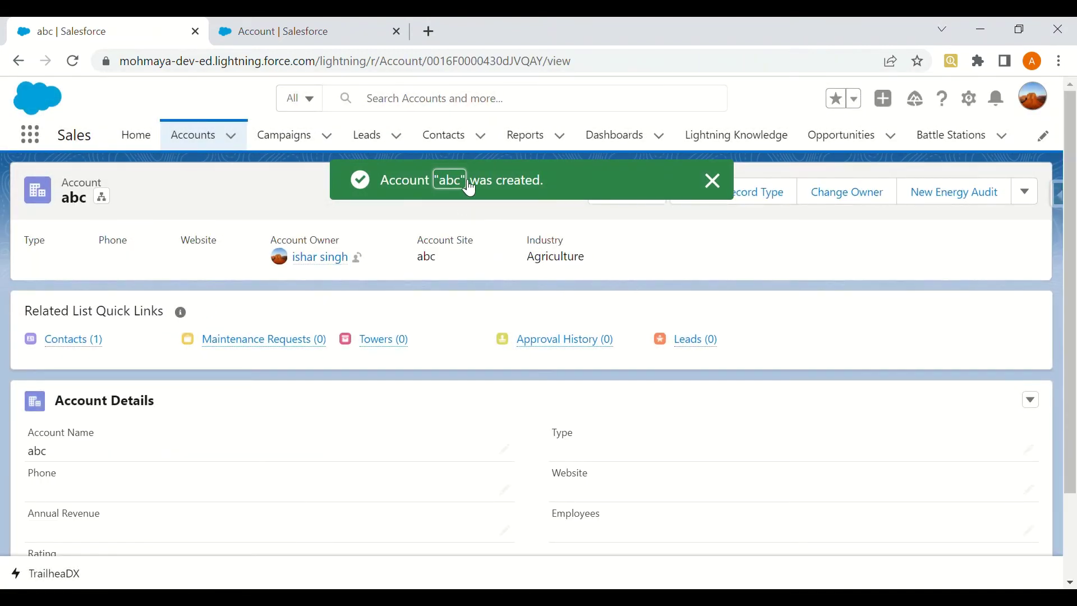
pyautogui.click(713, 181)
# - Open the test validation rule for editing and examine the custom permissions available under $Permission for its formula
pyautogui.click(260, 22)
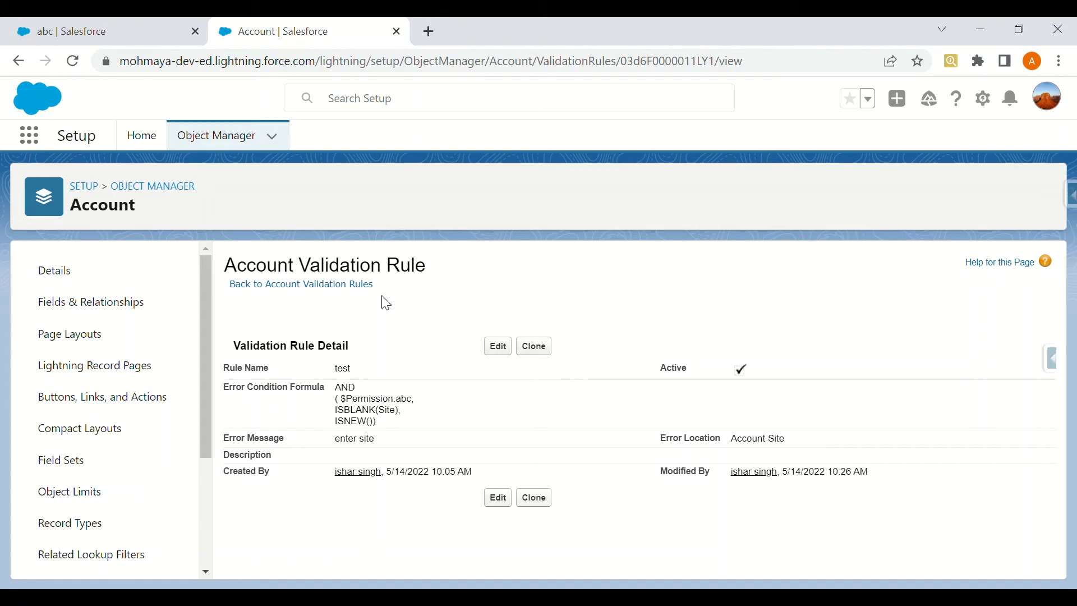
pyautogui.click(497, 349)
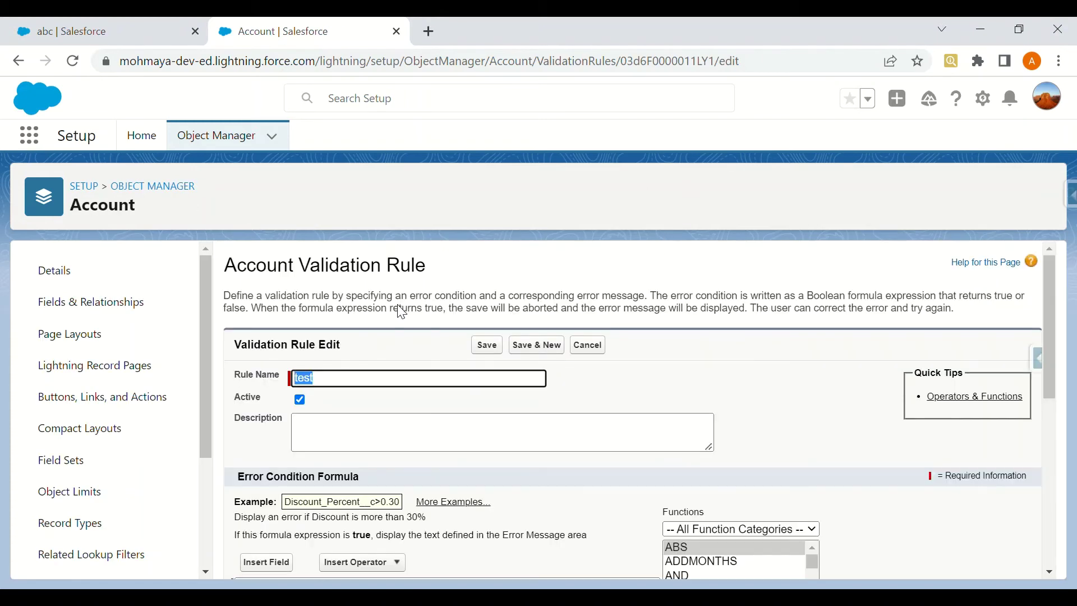
pyautogui.scroll(-6, 348, 368)
pyautogui.scroll(2, 324, 370)
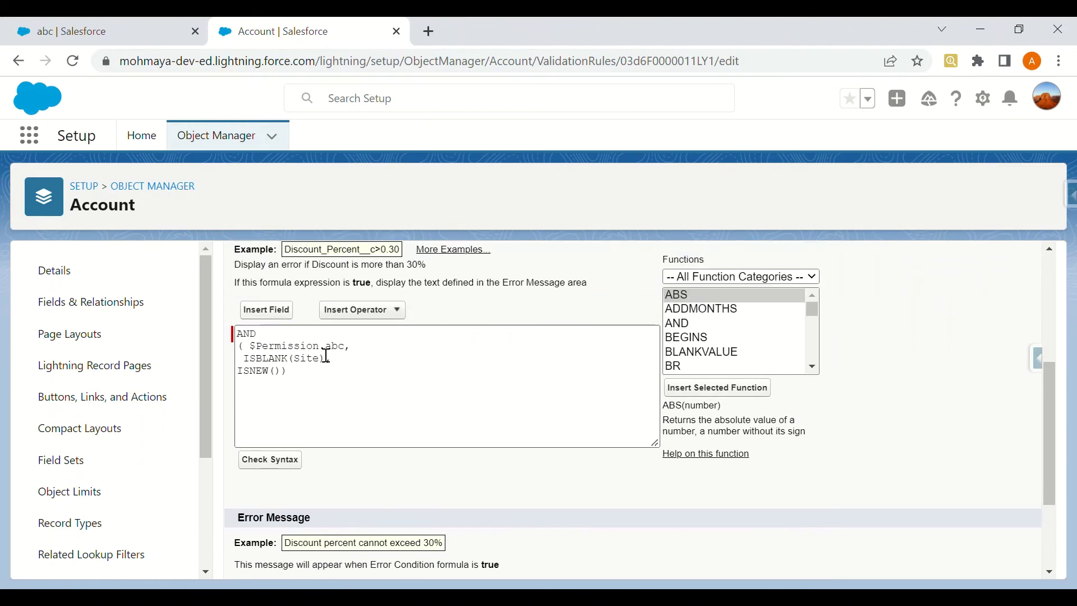
pyautogui.click(267, 310)
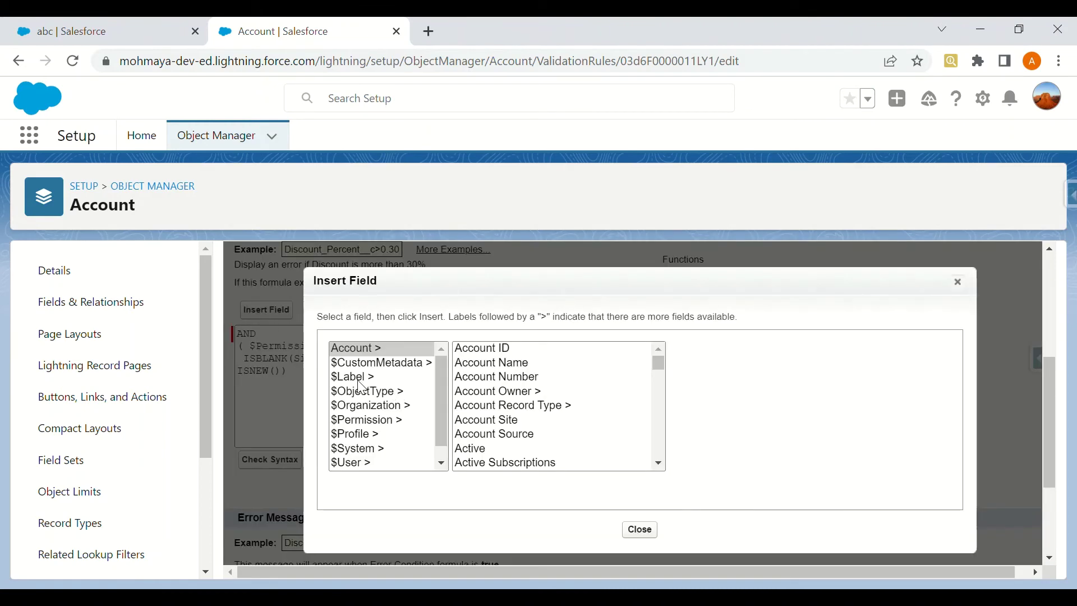
pyautogui.click(369, 420)
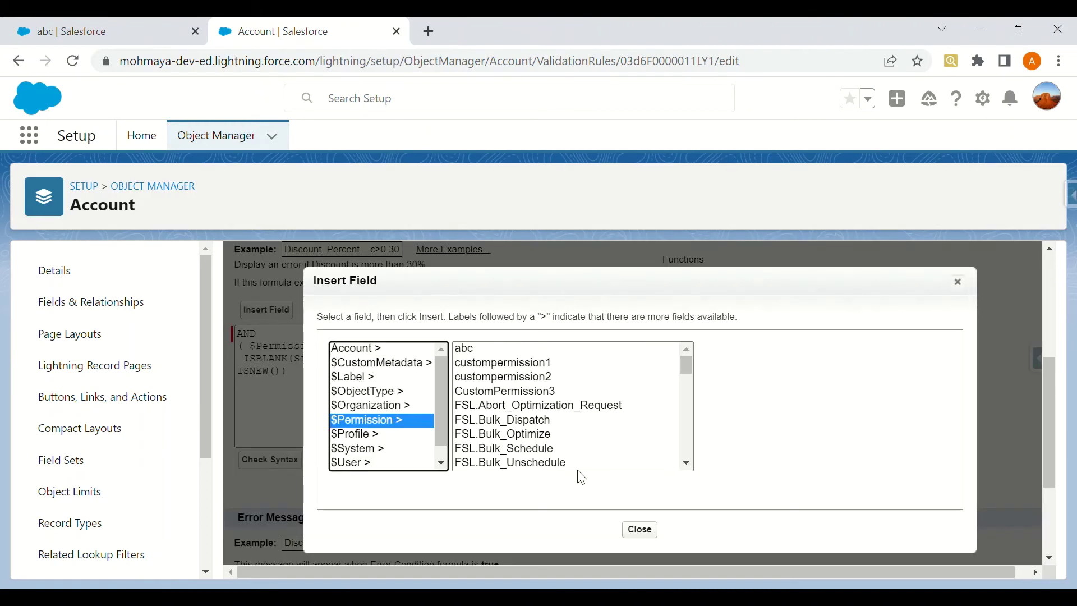
pyautogui.click(958, 282)
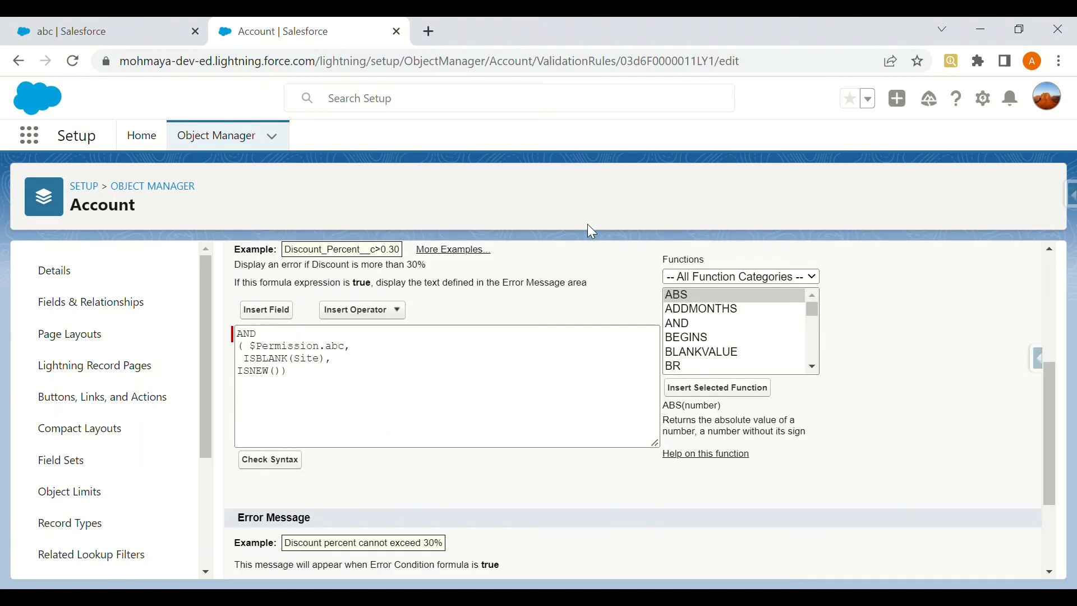
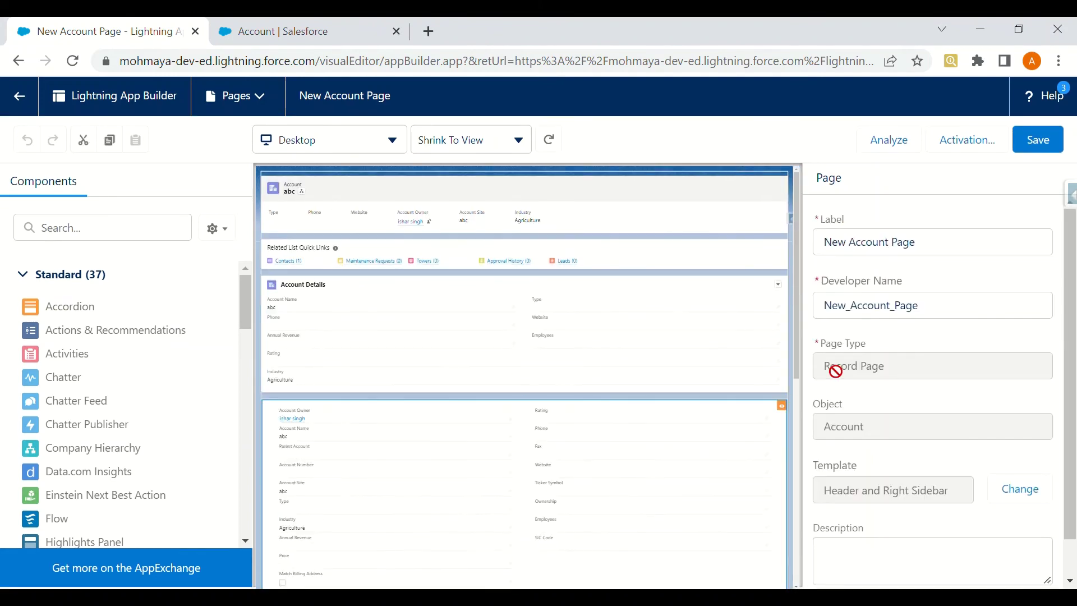
# - Change the Record Detail component's visibility filter to use the custom permission abc instead of custompermission1, and save the page
pyautogui.click(712, 420)
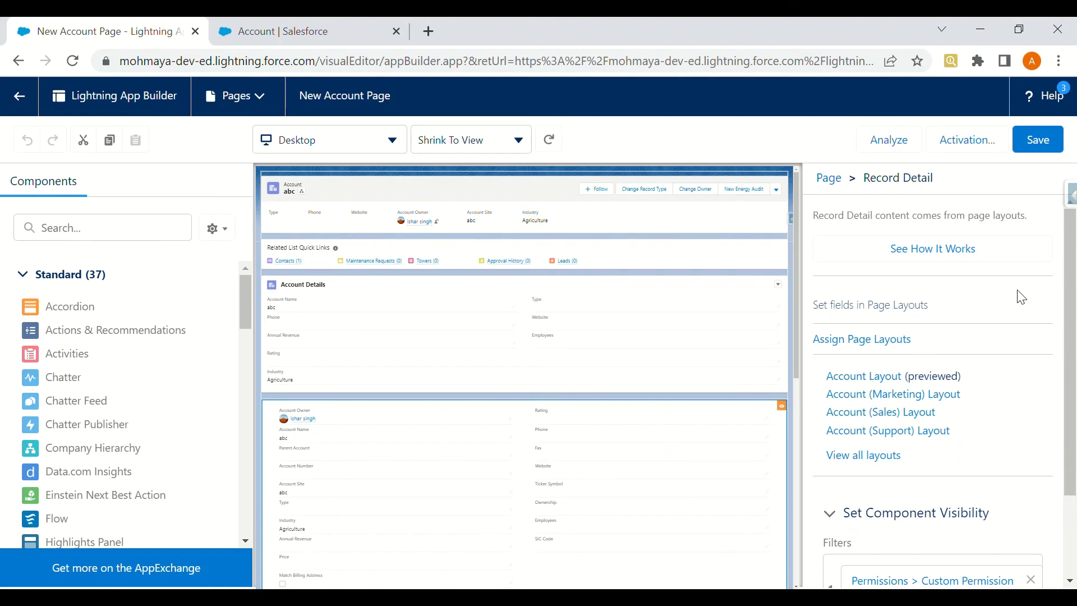
pyautogui.scroll(-2, 920, 457)
pyautogui.click(933, 485)
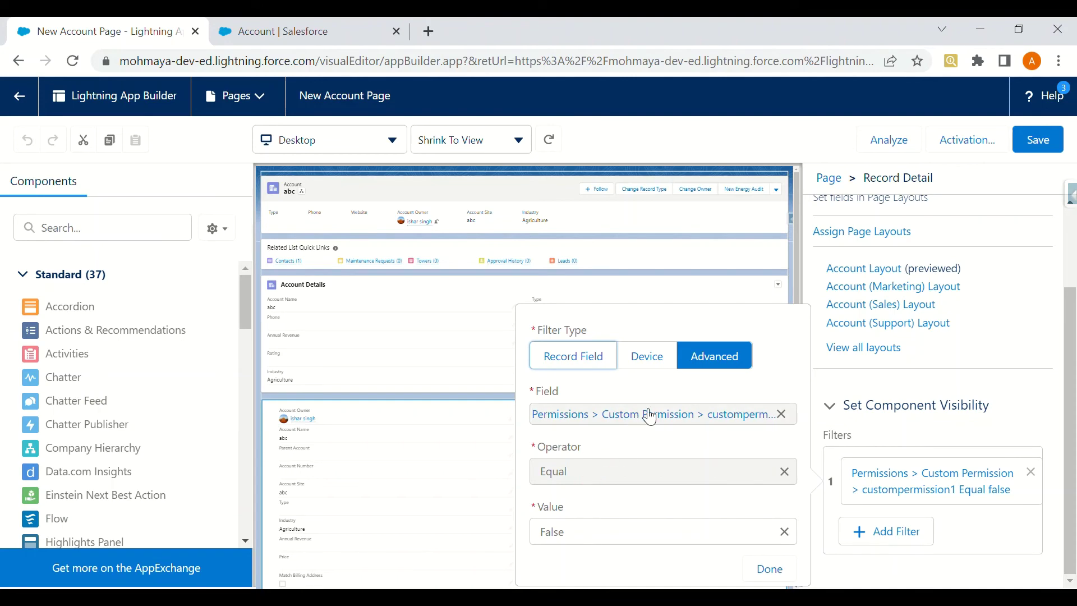
pyautogui.click(668, 419)
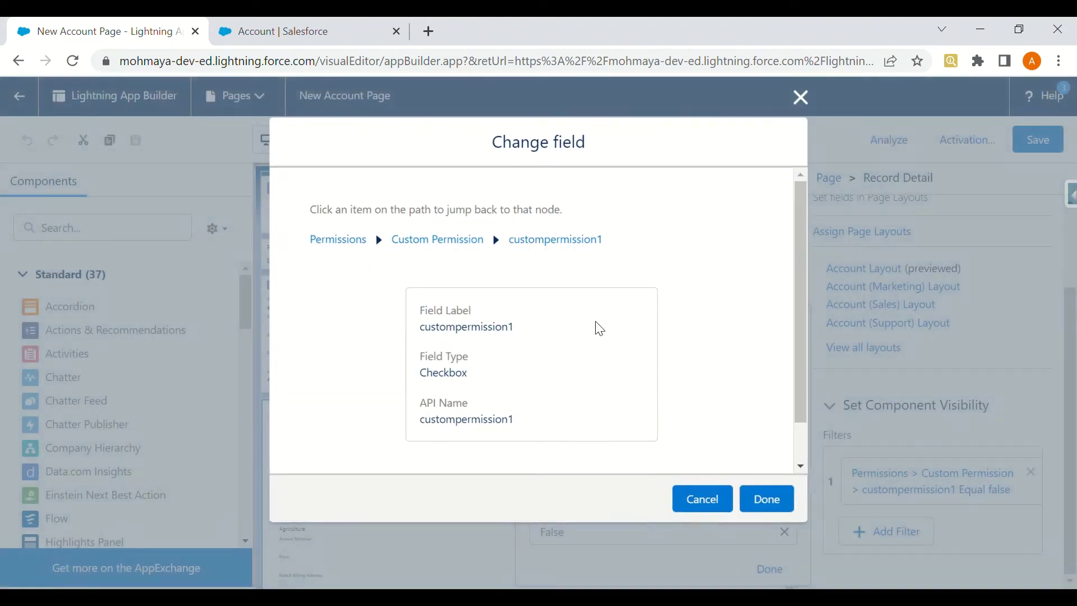
pyautogui.click(444, 247)
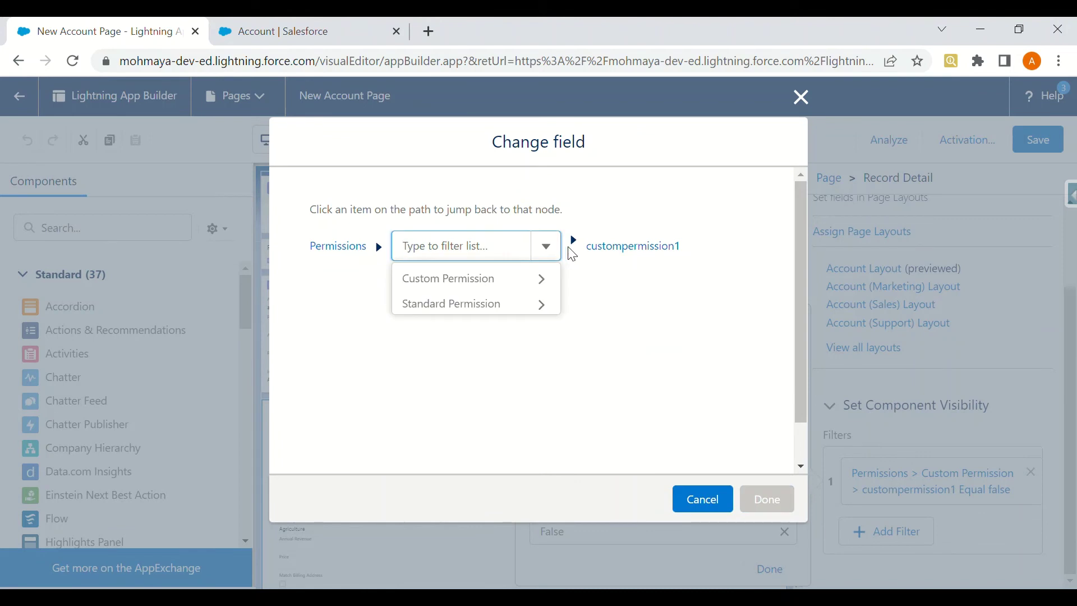
pyautogui.click(614, 248)
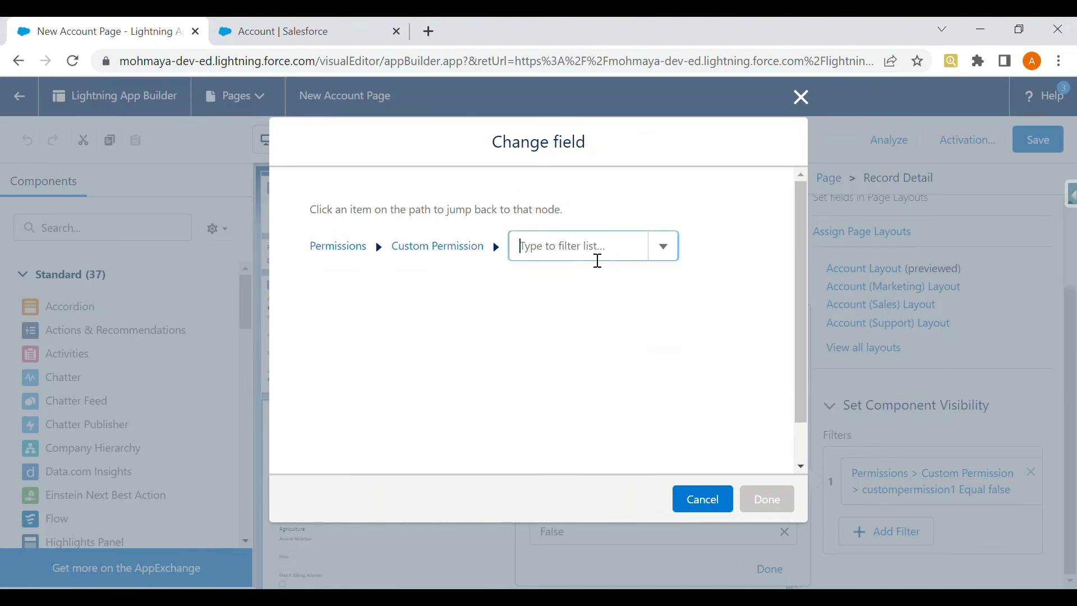
pyautogui.click(664, 247)
pyautogui.click(569, 280)
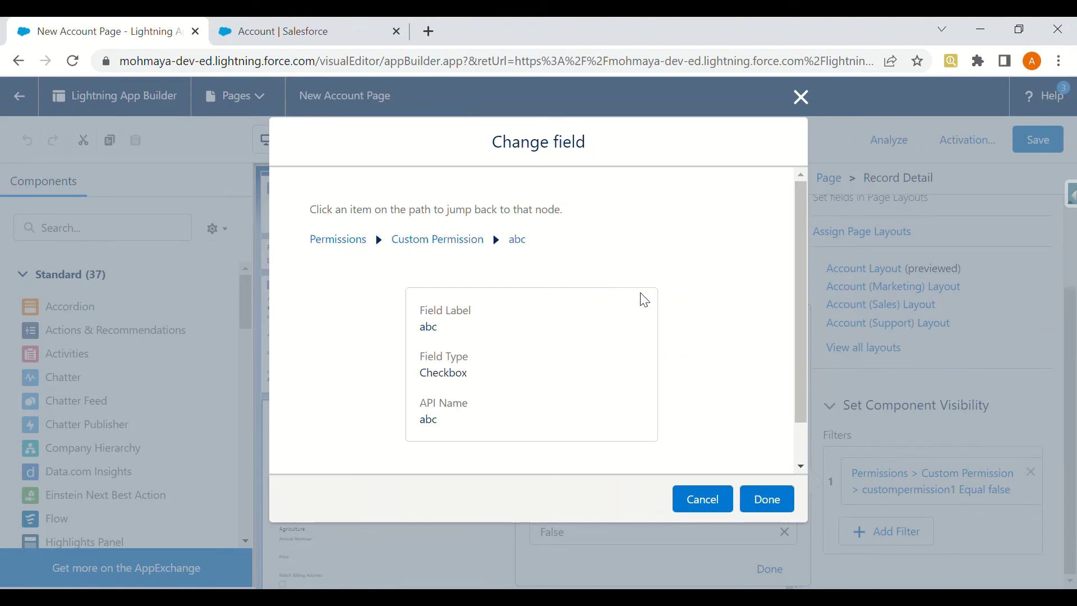
pyautogui.click(765, 499)
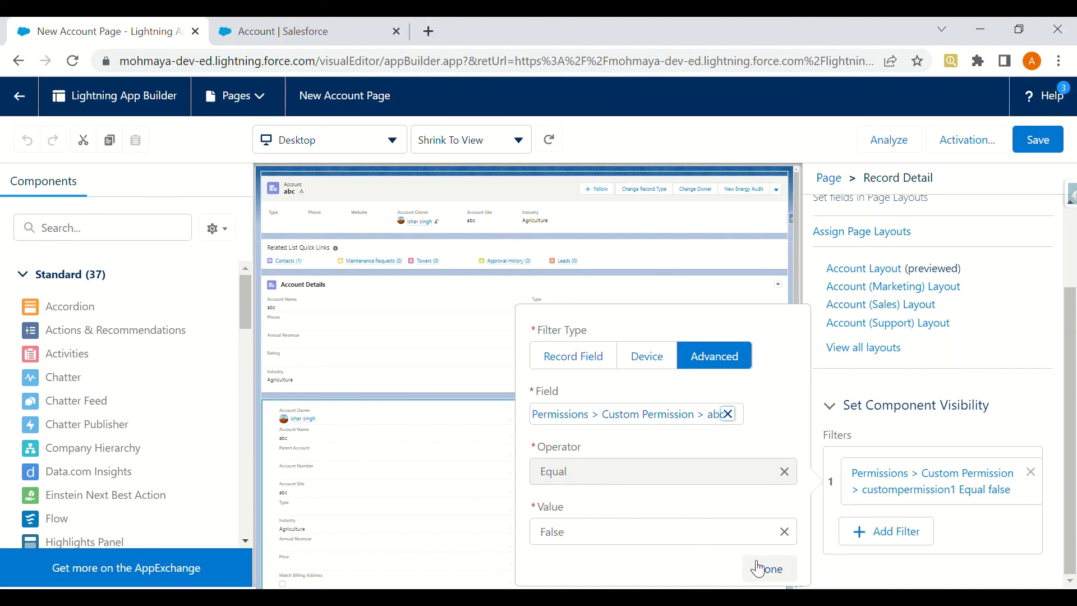
pyautogui.click(763, 569)
pyautogui.click(1036, 140)
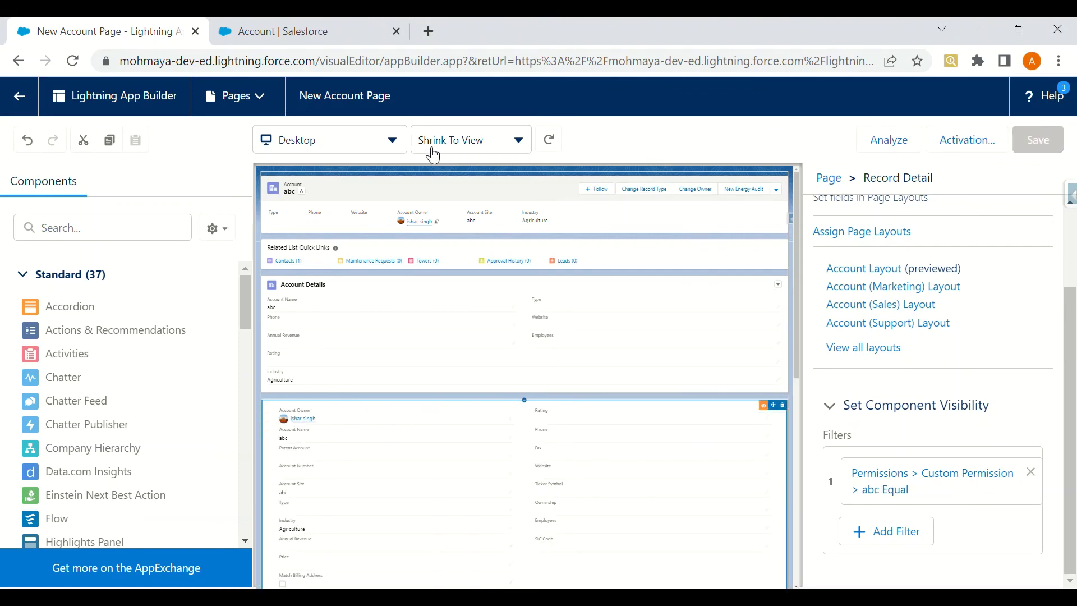
# - Review the abc permission filter's operator and value on the Record Detail component, confirm the filter and save the page again
pyautogui.click(314, 30)
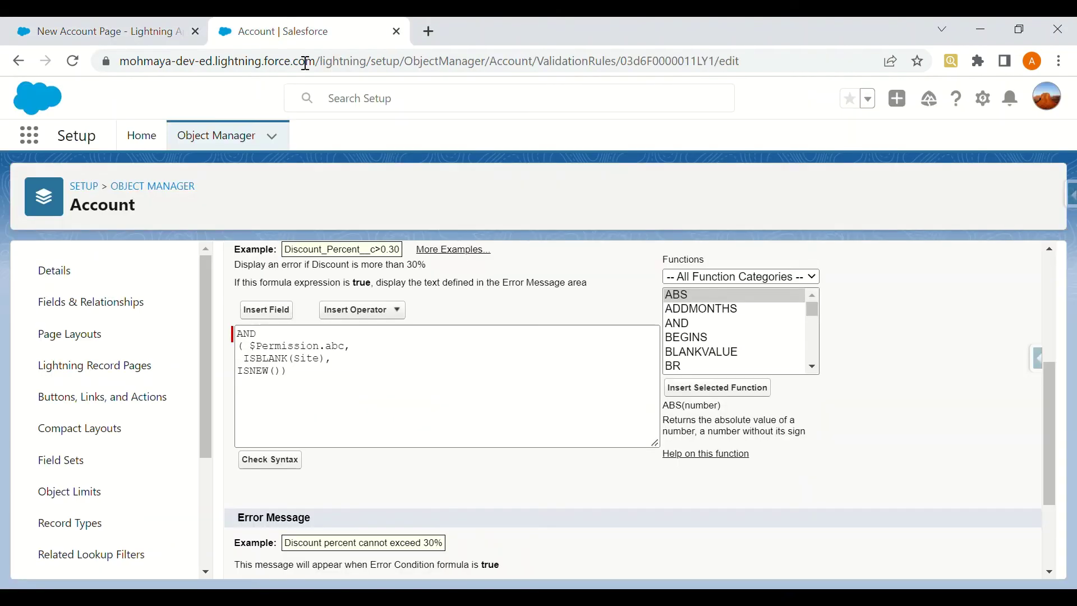
pyautogui.click(152, 26)
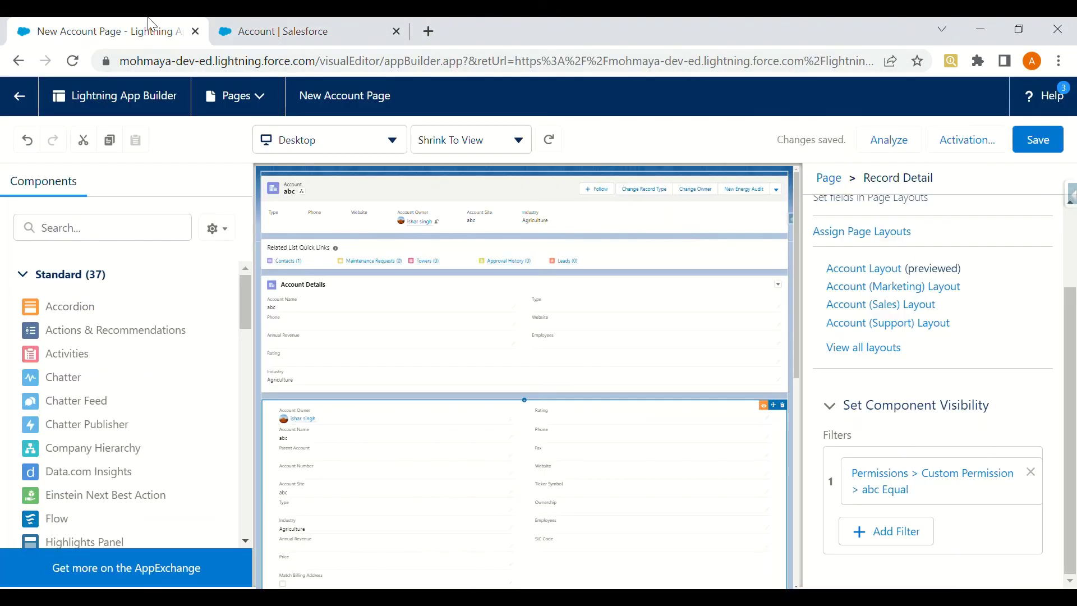
pyautogui.click(918, 490)
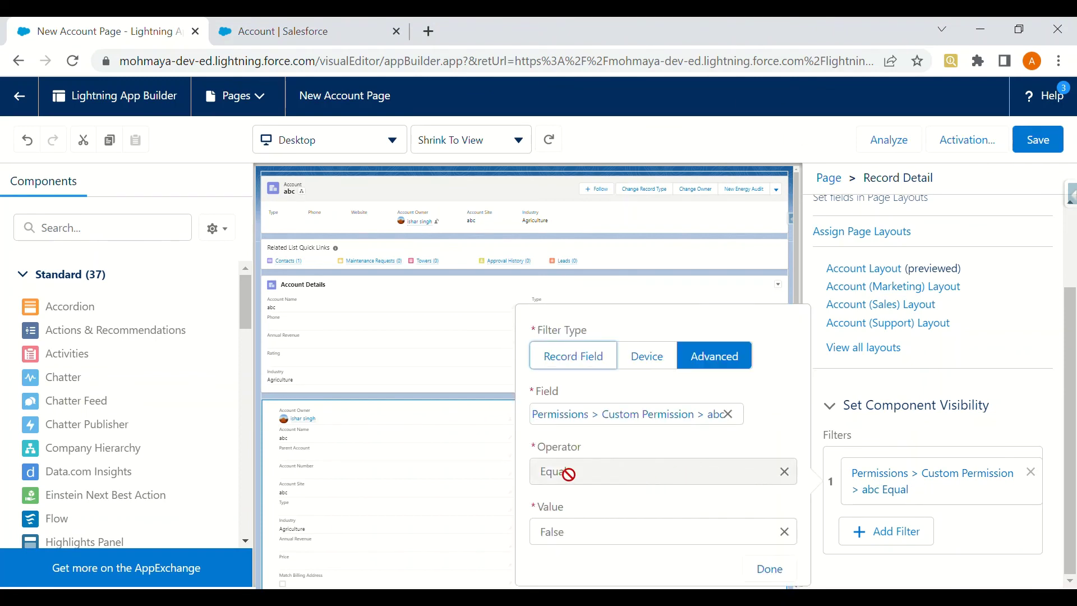
pyautogui.click(788, 565)
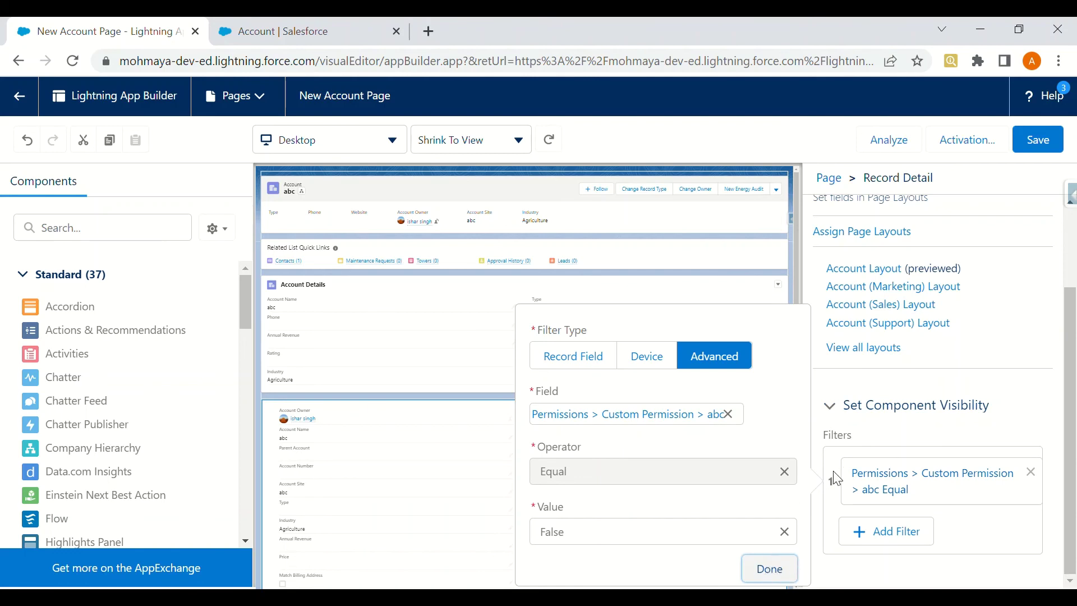
pyautogui.click(1043, 148)
pyautogui.click(283, 37)
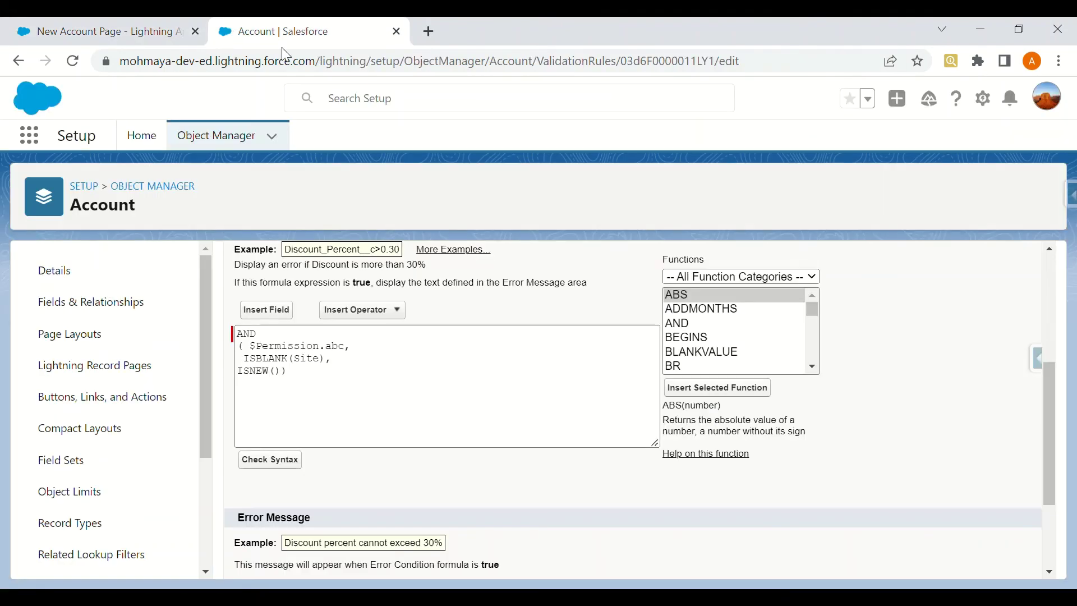
pyautogui.click(113, 31)
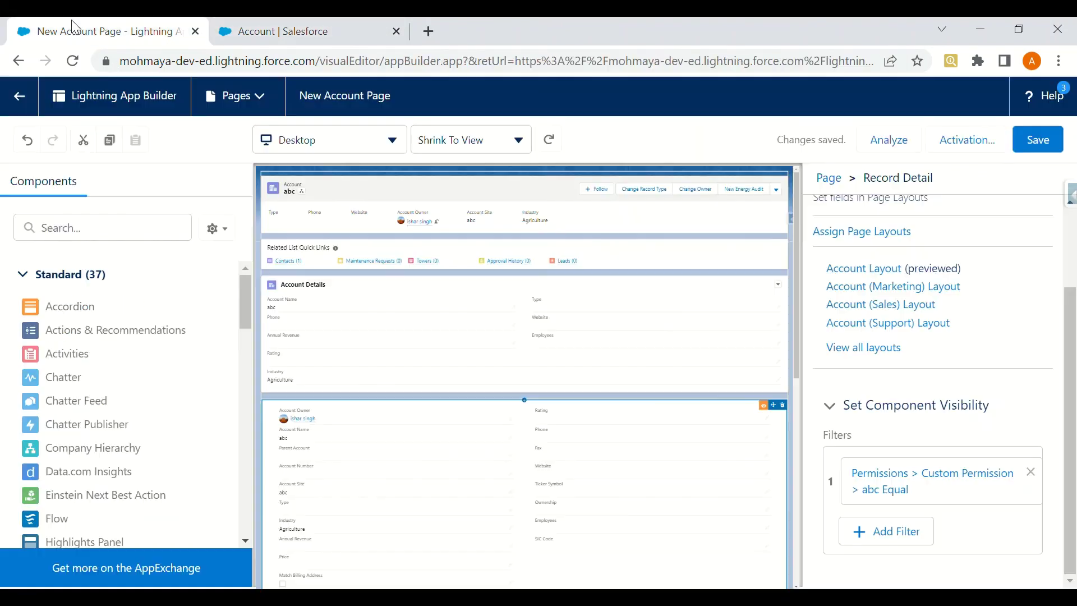
# - Return to the abc account record and check which detail sections its page shows
pyautogui.click(31, 99)
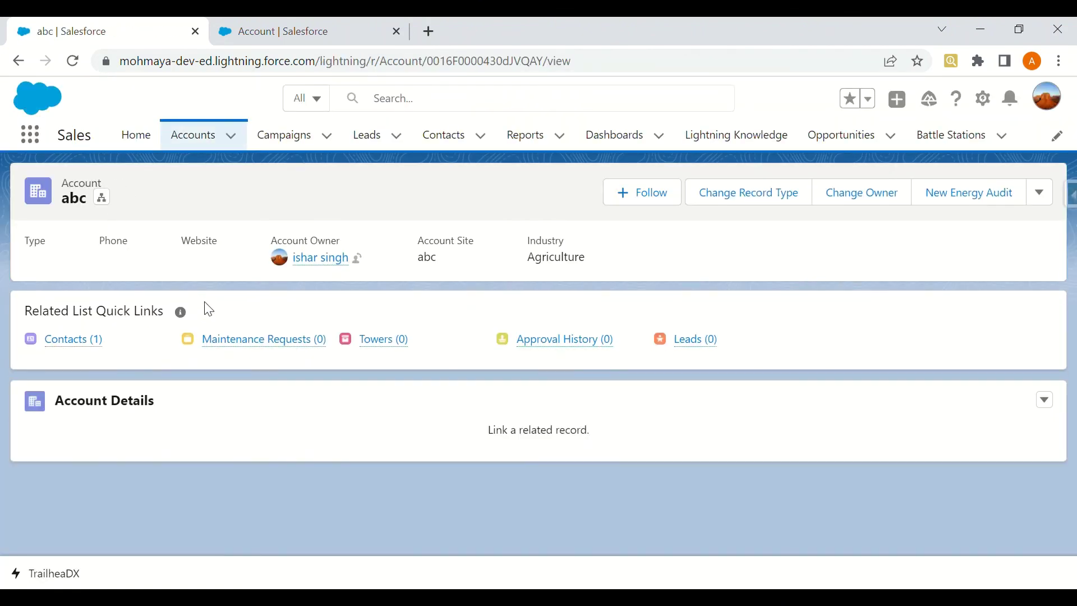
pyautogui.scroll(-1, 274, 375)
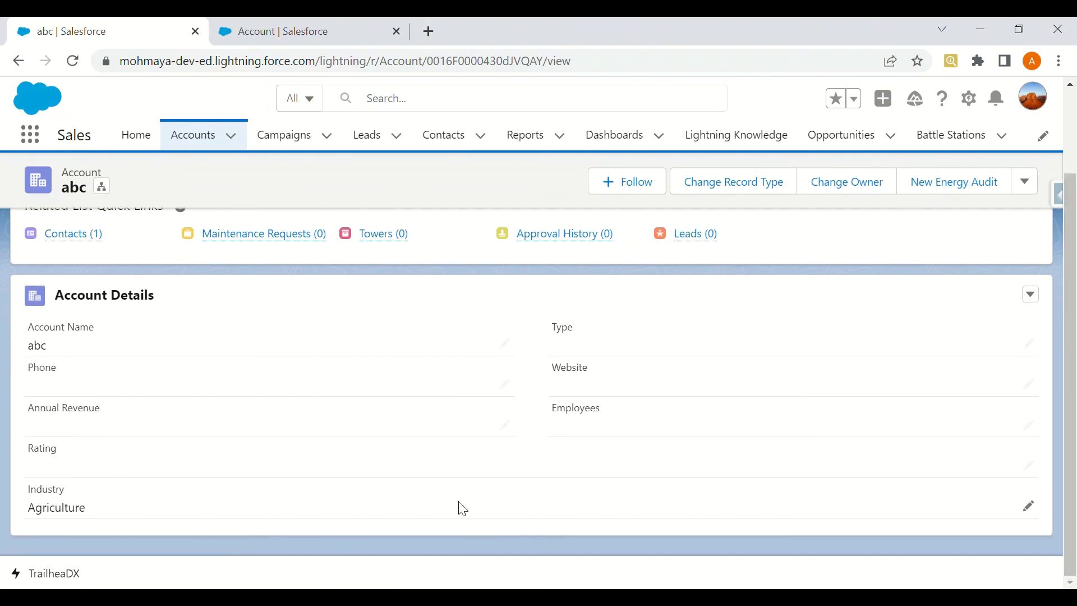
pyautogui.scroll(1, 1074, 223)
pyautogui.scroll(2, 1075, 223)
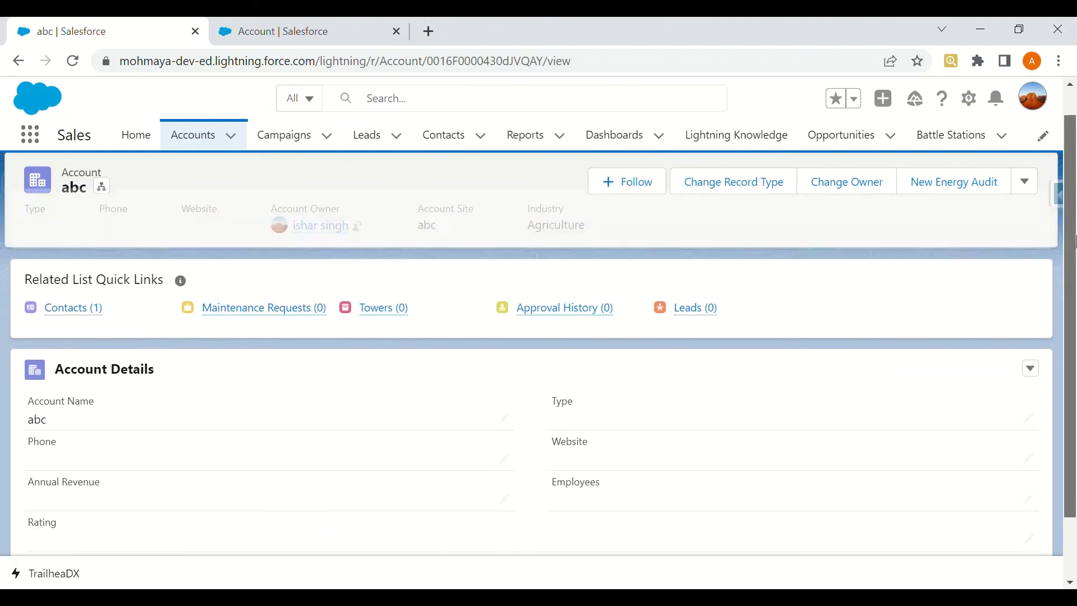
pyautogui.click(340, 29)
pyautogui.click(152, 25)
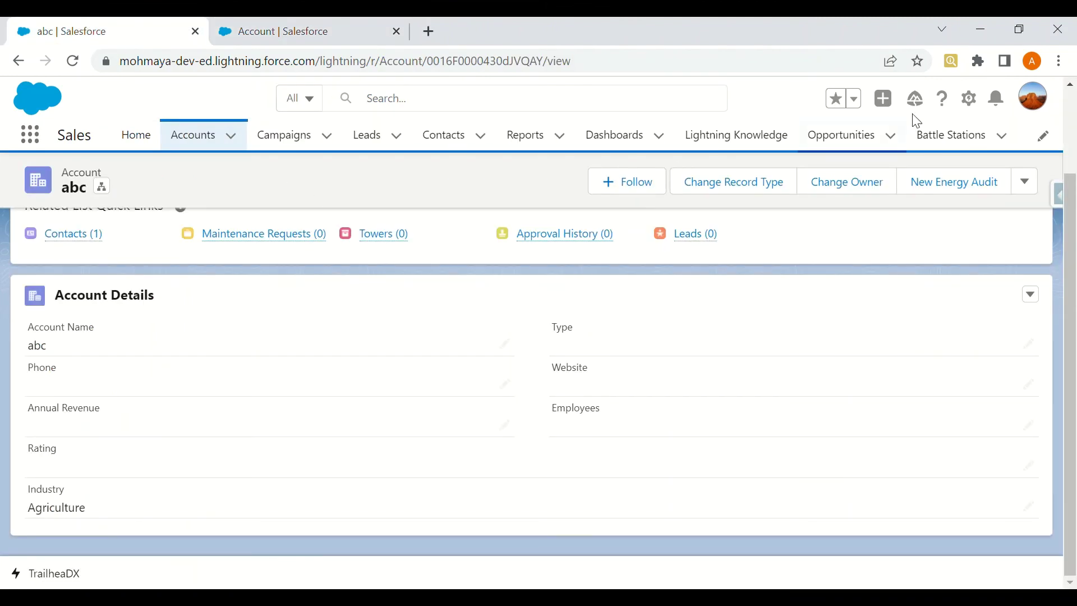
# - Edit the account page again, set the Record Detail visibility filter's value to True for permission abc, and save the page
pyautogui.click(971, 99)
pyautogui.click(940, 214)
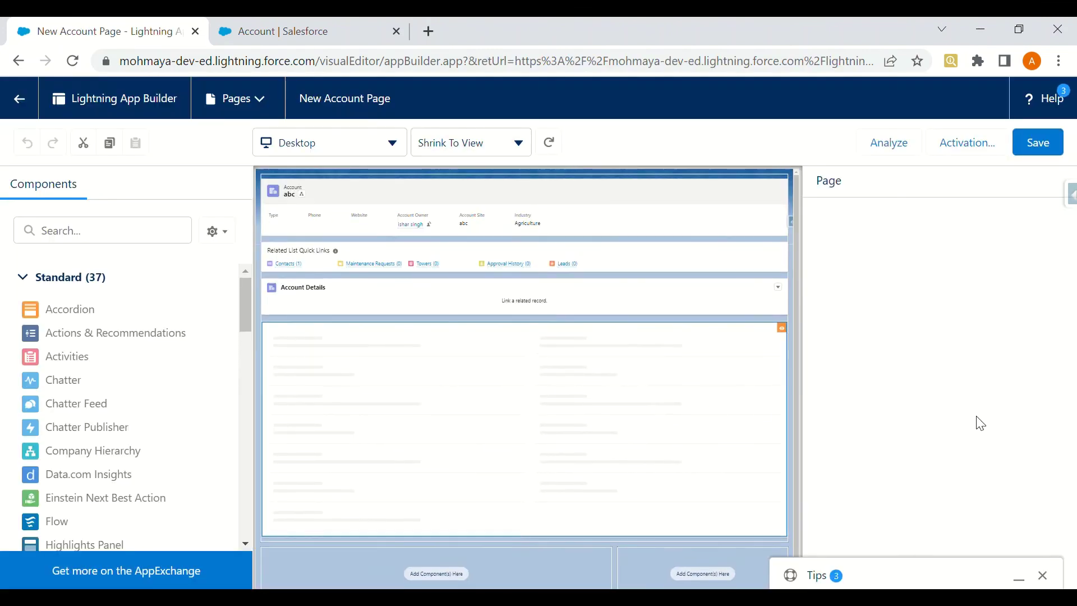
pyautogui.click(666, 443)
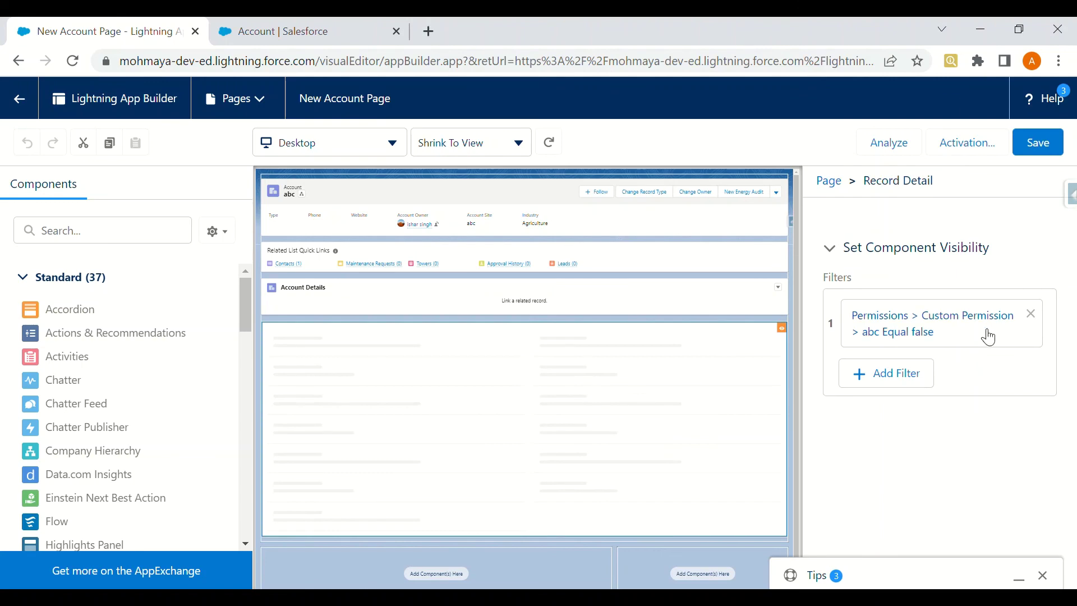
pyautogui.click(934, 339)
pyautogui.click(579, 416)
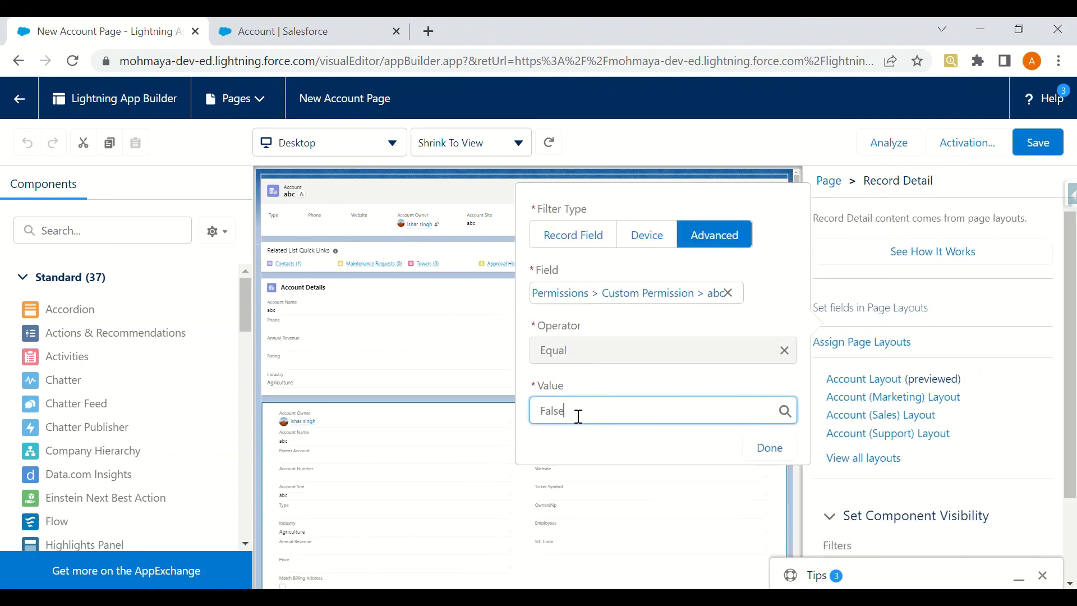
pyautogui.click(645, 472)
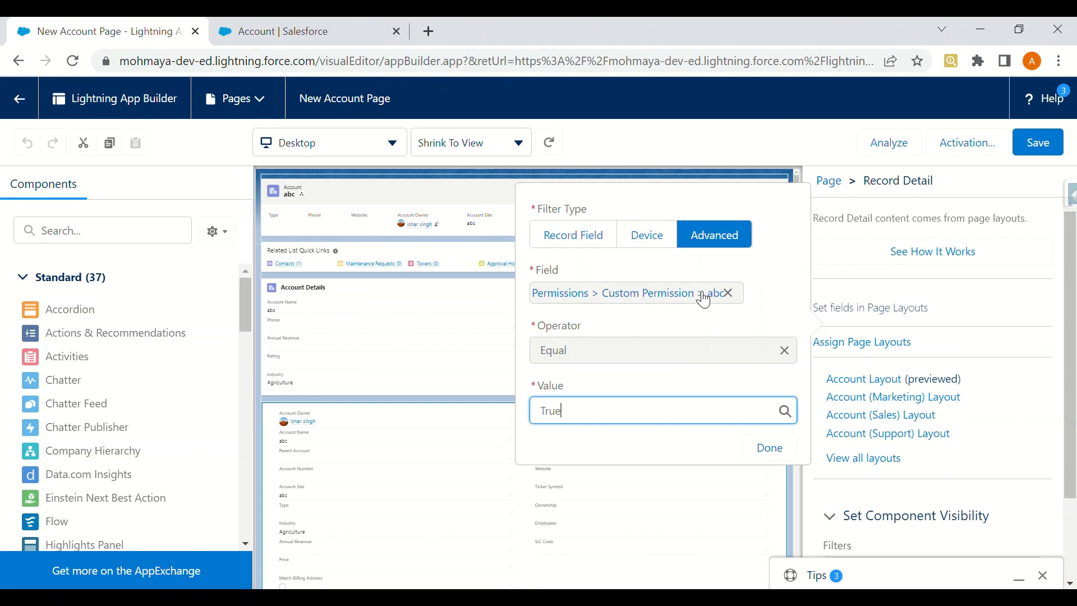
pyautogui.click(770, 447)
pyautogui.click(1038, 142)
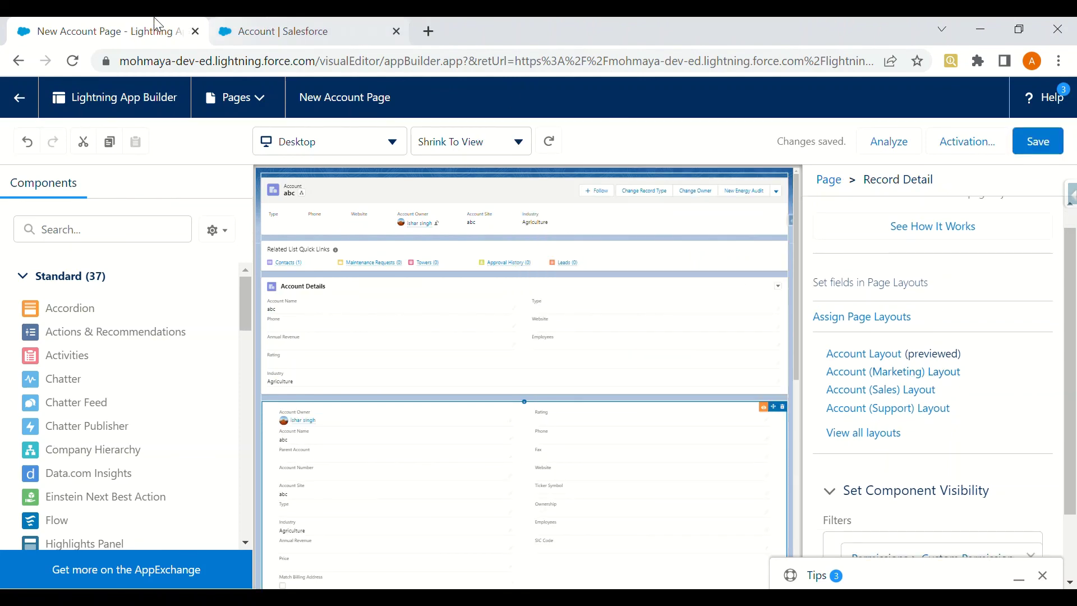
# - Go back to the abc account record and examine whether the Record Detail section is displayed
pyautogui.click(19, 101)
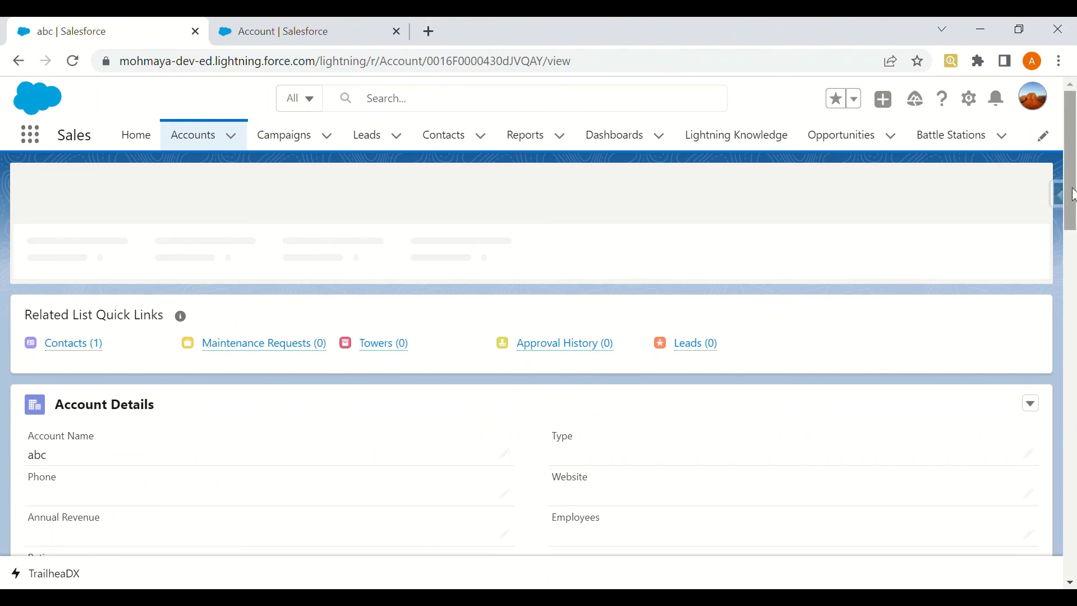
pyautogui.scroll(-6, 505, 324)
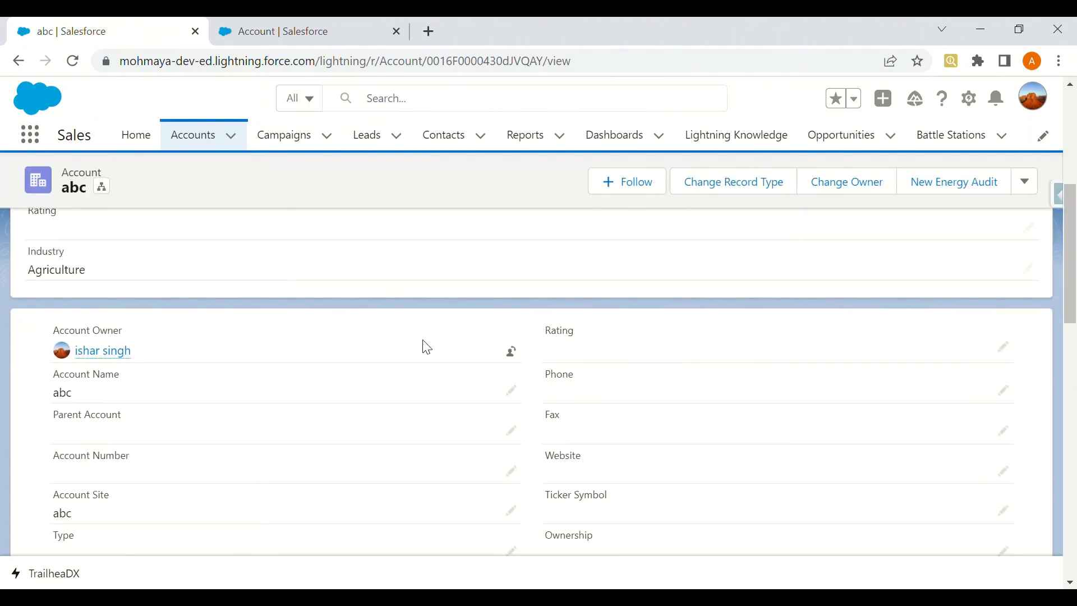
pyautogui.moveTo(1073, 223); pyautogui.dragTo(1072, 117)
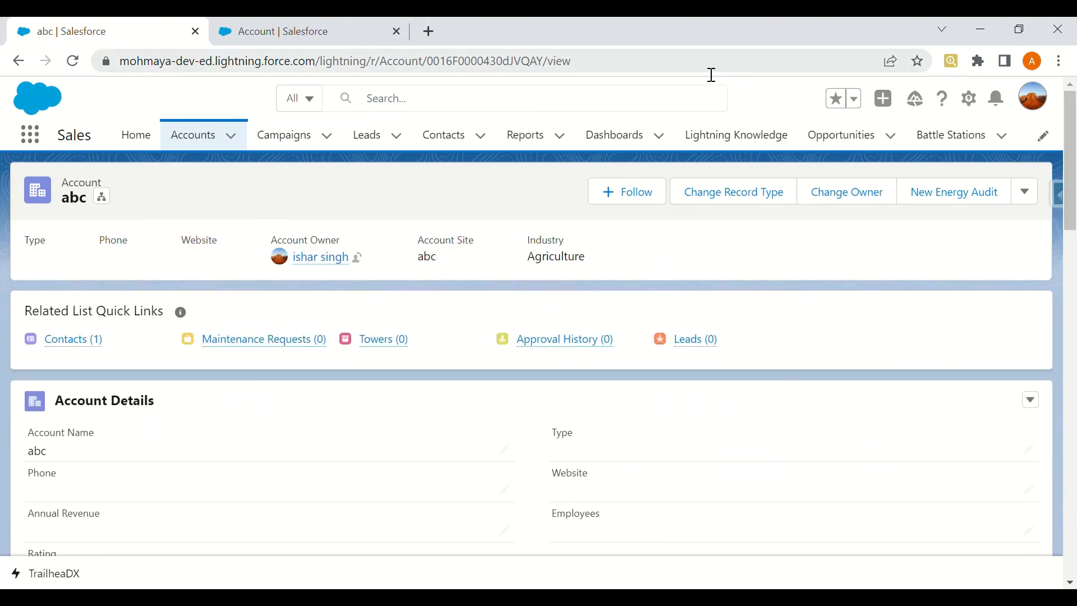